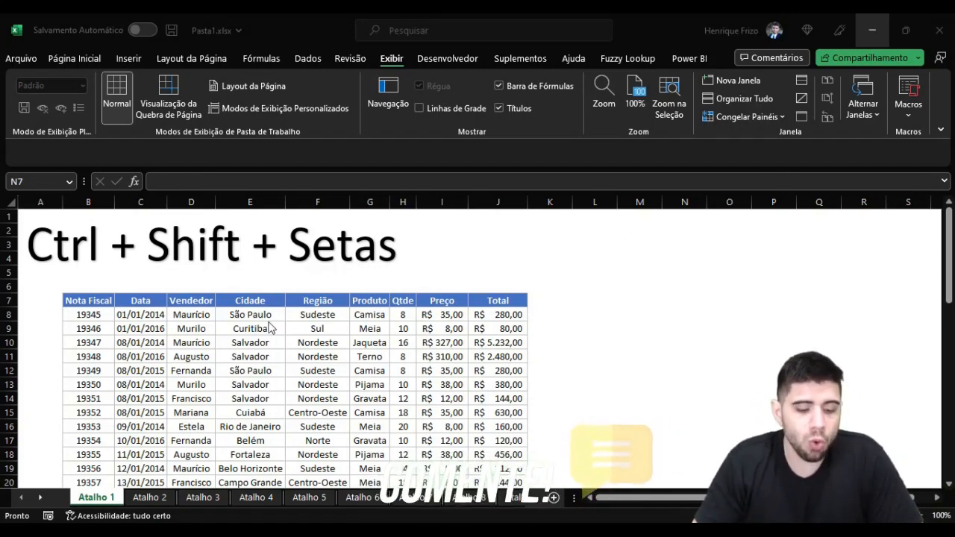
pyautogui.click(196, 328)
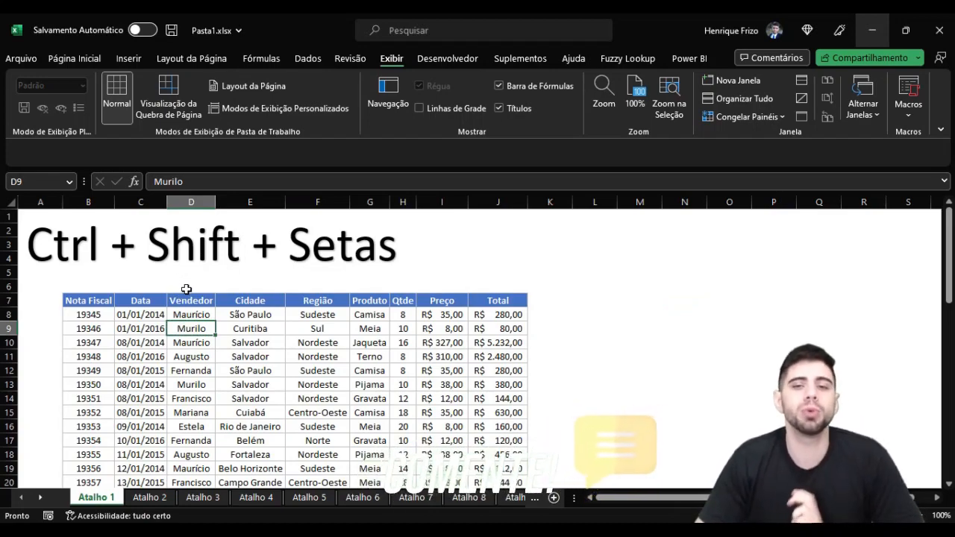
pyautogui.click(192, 299)
pyautogui.click(140, 356)
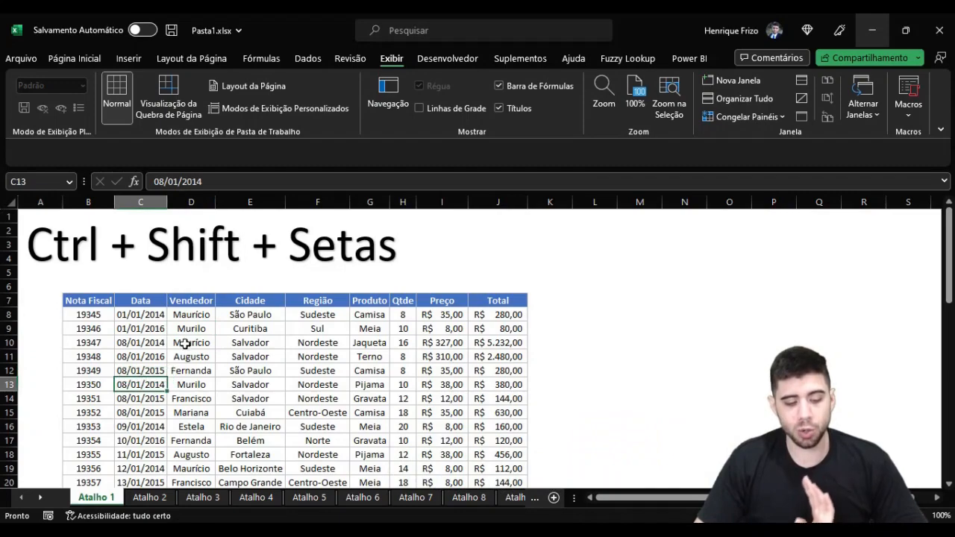
pyautogui.click(191, 440)
pyautogui.click(191, 356)
pyautogui.click(250, 384)
# Starting from cell C10, jump to the sales table's edges along the Total column, last row and Nota Fiscal column, ending on header B7.
pyautogui.click(135, 343)
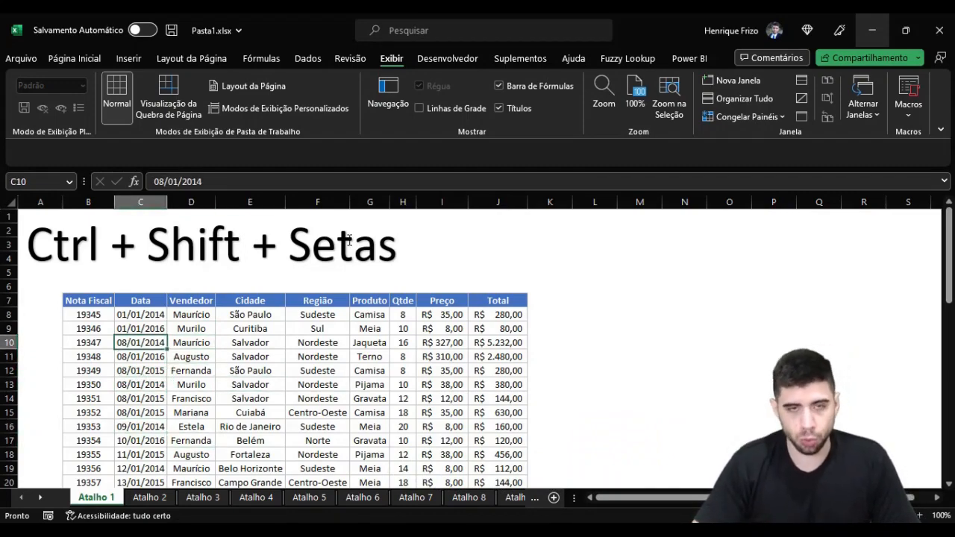
pyautogui.hotkey('ctrl', 'Right')
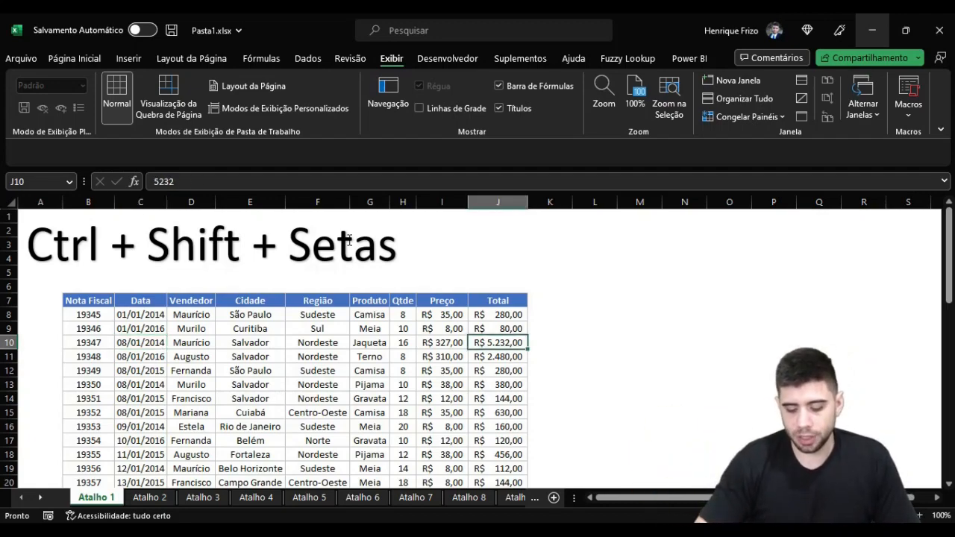
pyautogui.hotkey('ctrl', 'Down')
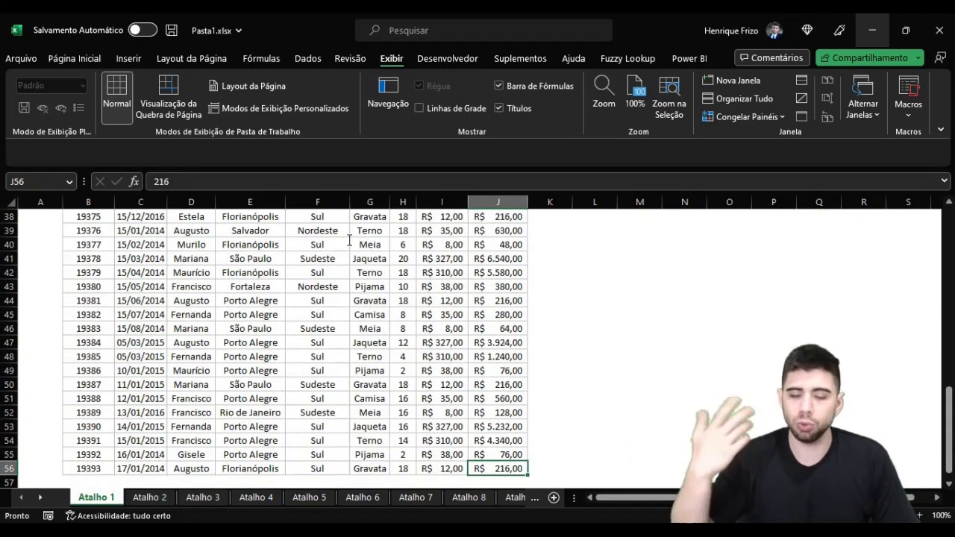
pyautogui.hotkey('ctrl', 'Left')
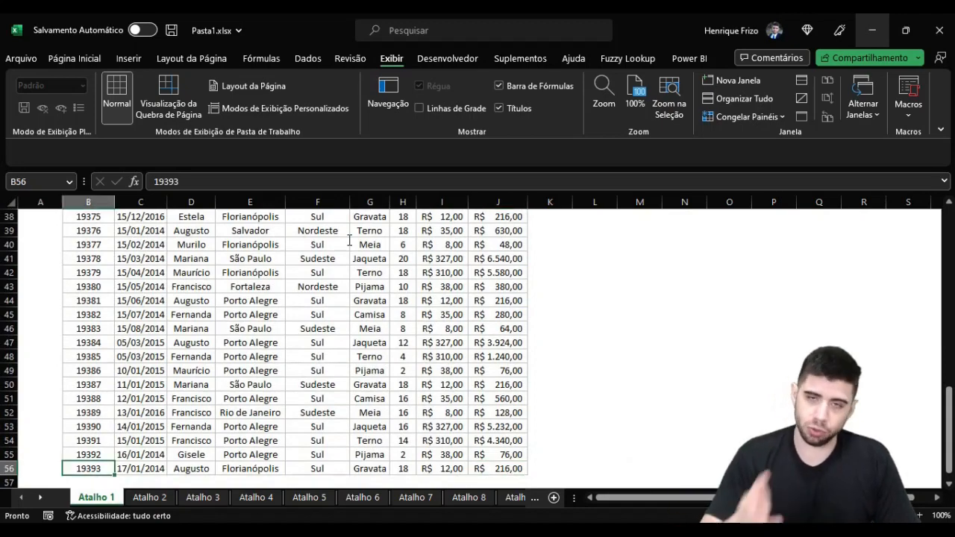
pyautogui.hotkey('ctrl', 'Up')
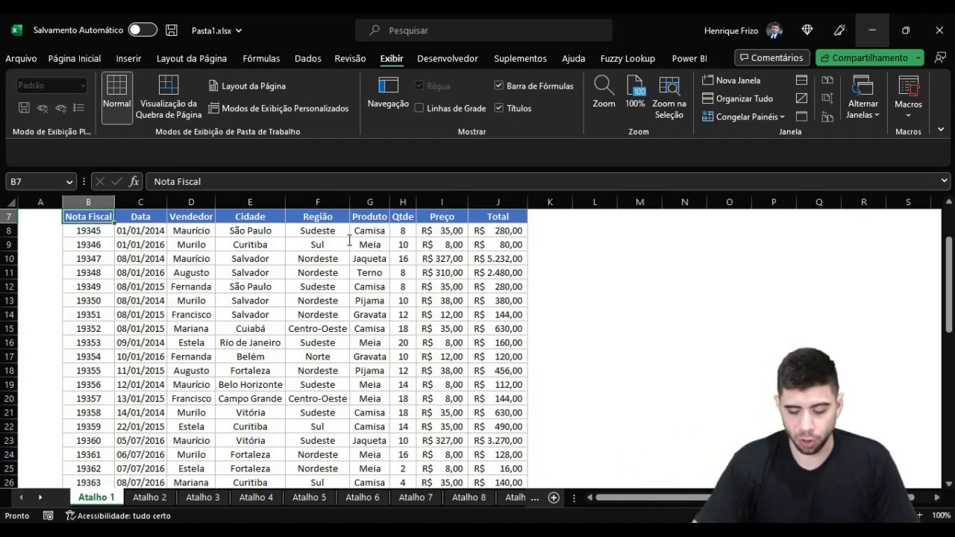
# Extend the selection from header cell B7 to the last column and last row, covering the table B7:J56.
pyautogui.hotkey('ctrl', 'shift', 'Right')
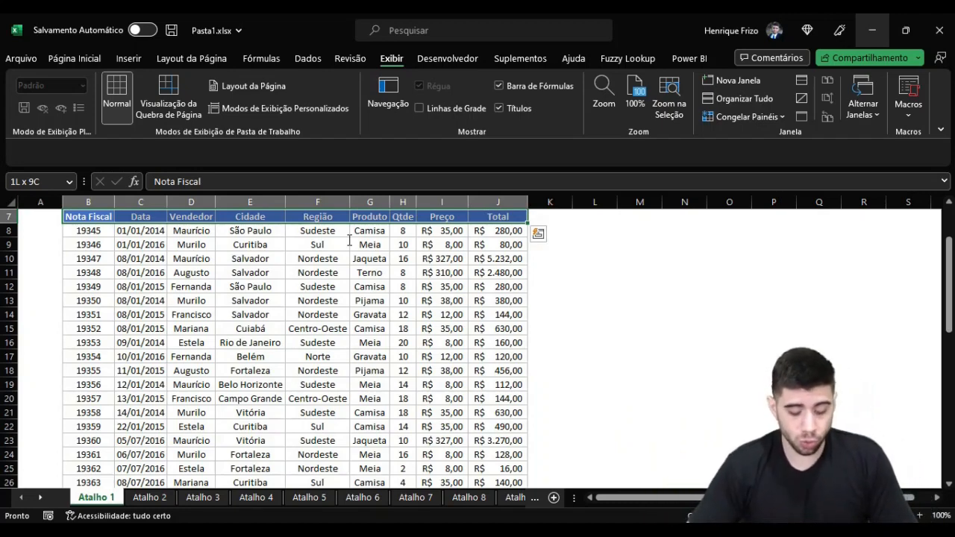
pyautogui.hotkey('ctrl', 'shift', 'Down')
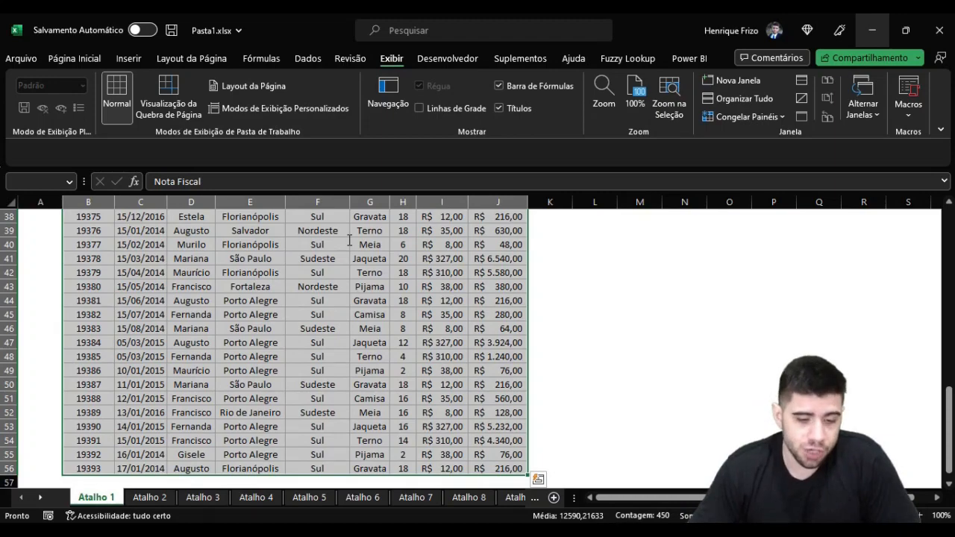
pyautogui.scroll(4, 373, 254)
pyautogui.scroll(8, 366, 294)
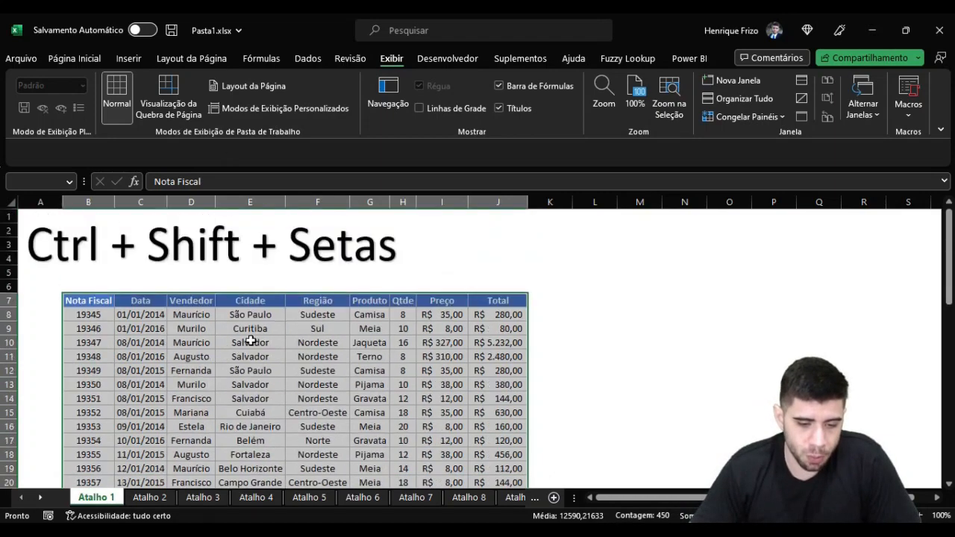
# Select the table manually from header cell B7 to J56, and return the selection to B7 alone.
pyautogui.click(134, 368)
pyautogui.moveTo(80, 301); pyautogui.dragTo(485, 438)
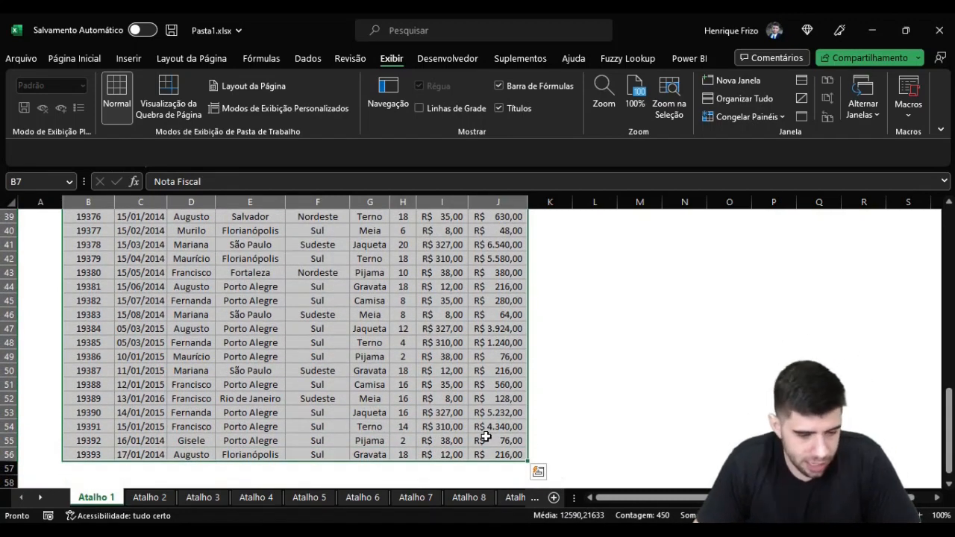
pyautogui.scroll(3, 487, 429)
pyautogui.scroll(10, 487, 429)
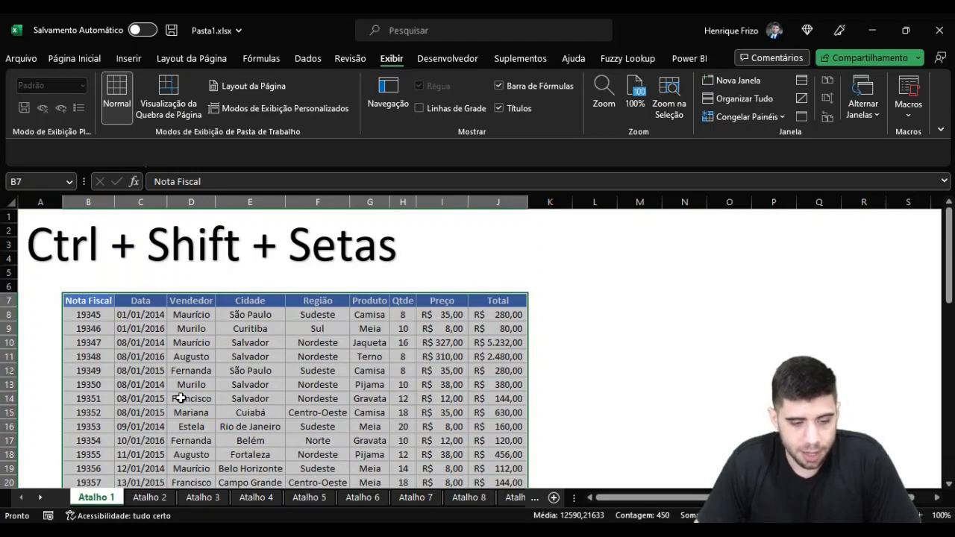
pyautogui.click(72, 301)
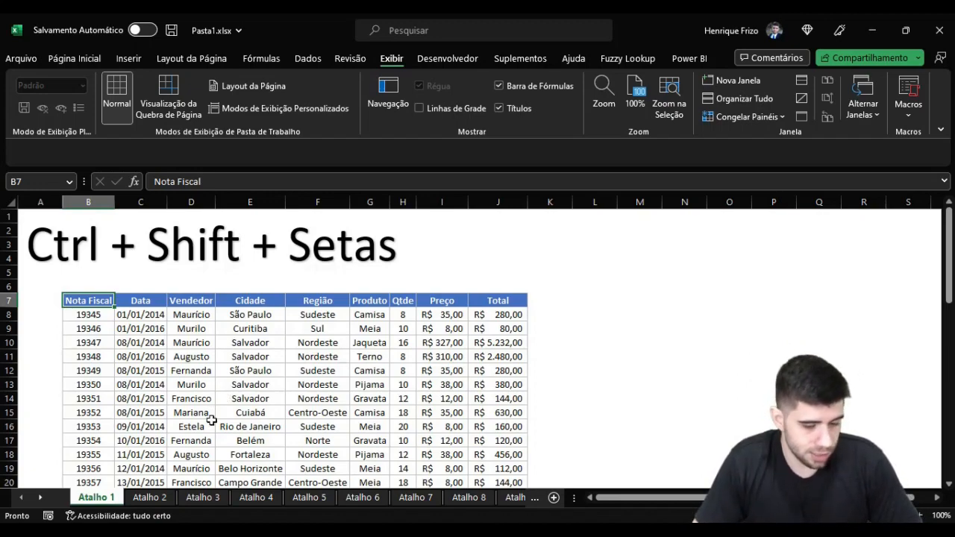
# On the Atalho 2 sheet, select the range D8:G15 and fill all its cells with A at once.
pyautogui.click(150, 498)
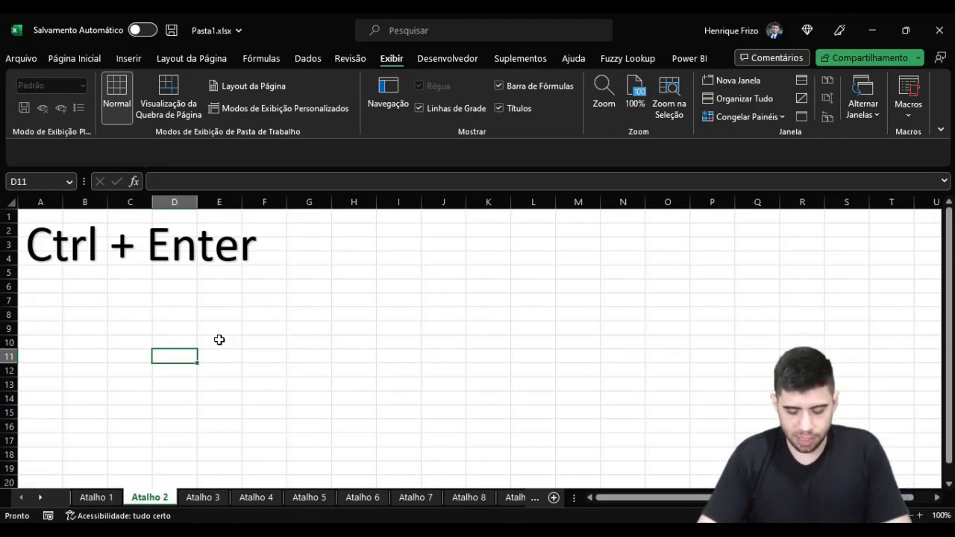
pyautogui.press('Up')
pyautogui.press('Up')
pyautogui.press('Up')
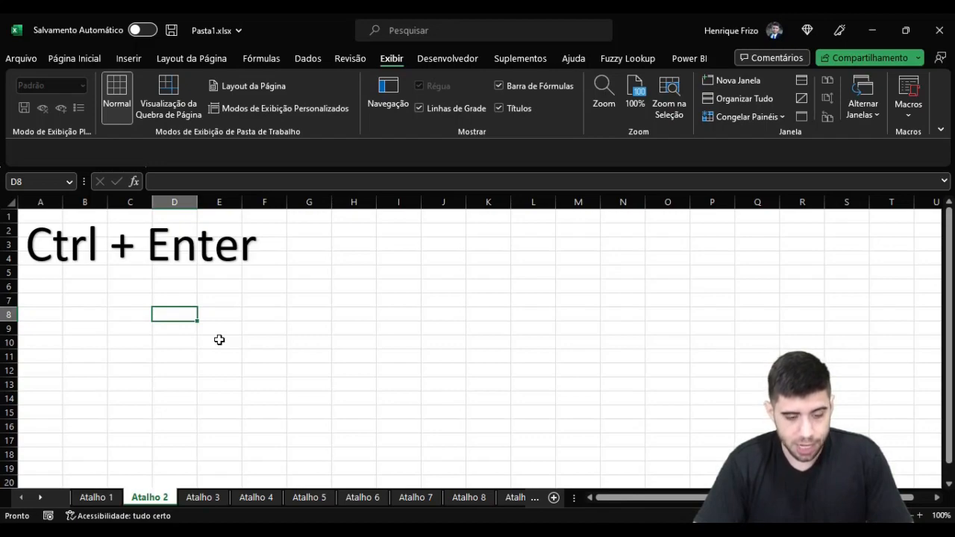
pyautogui.hotkey('shift', 'Right')
pyautogui.hotkey('shift', 'Right')
pyautogui.hotkey('shift', 'Down')
pyautogui.hotkey('shift', 'Down')
pyautogui.hotkey('shift', 'Right')
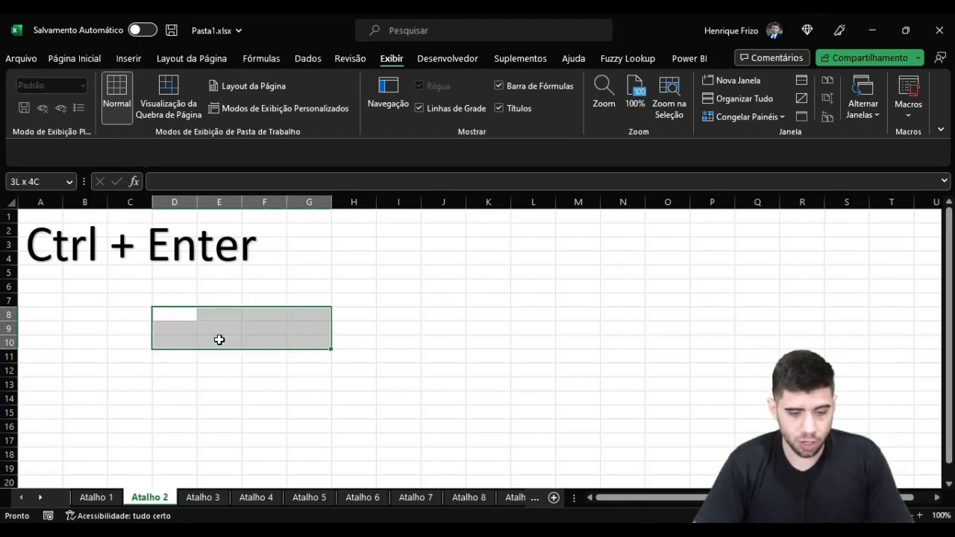
pyautogui.hotkey('shift', 'Down')
pyautogui.hotkey('shift', 'Down')
pyautogui.hotkey('shift', 'Down')
pyautogui.hotkey('shift', 'Down')
pyautogui.hotkey('shift', 'Down')
pyautogui.hotkey('shift', 'Down')
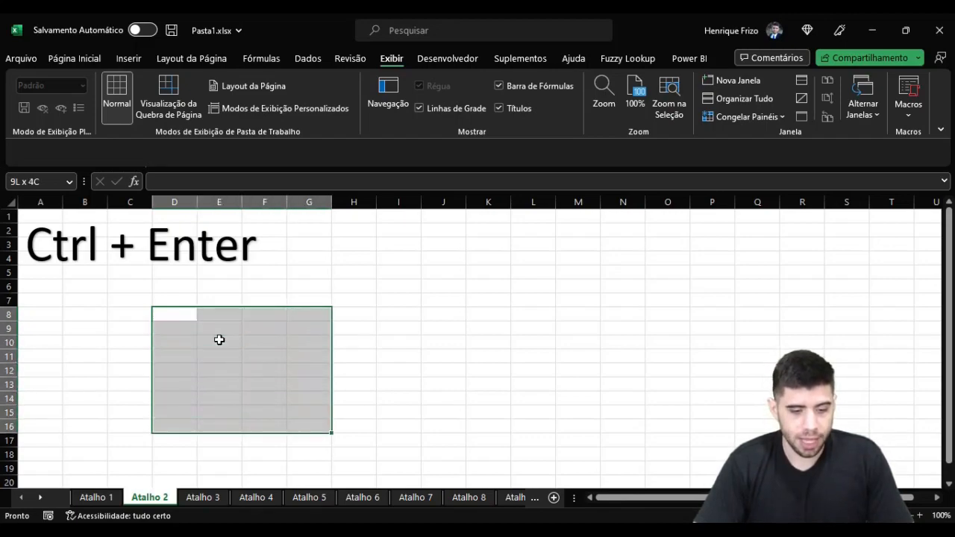
pyautogui.hotkey('shift', 'Up')
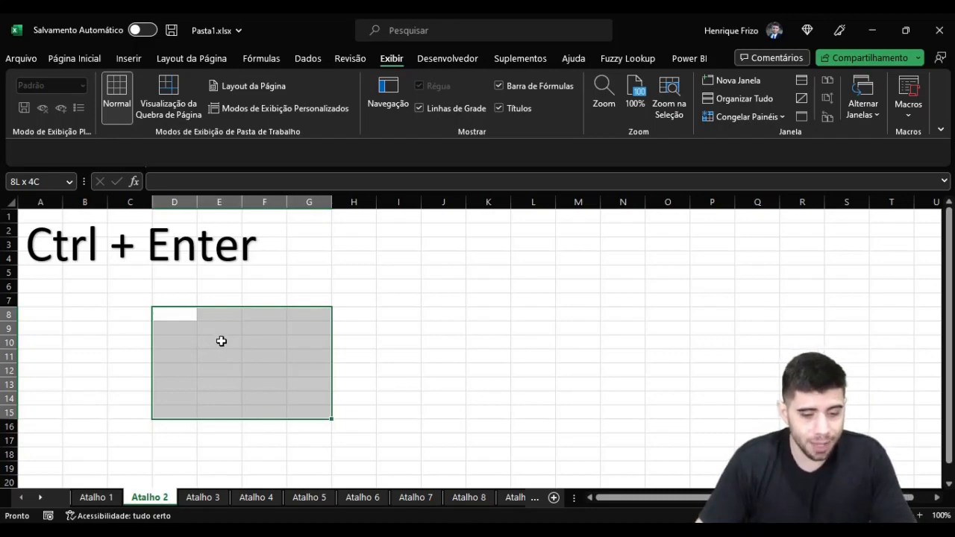
pyautogui.write('A')
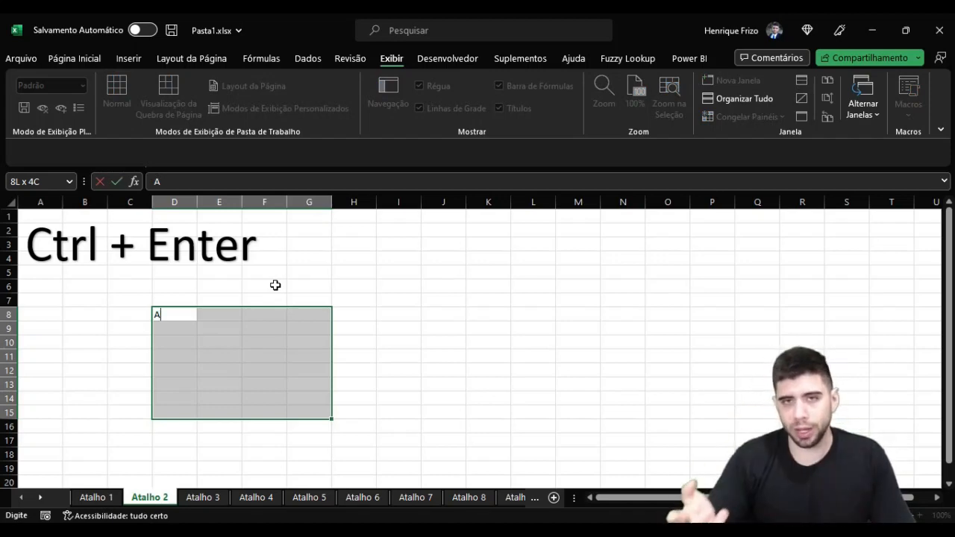
pyautogui.hotkey('ctrl', 'Return')
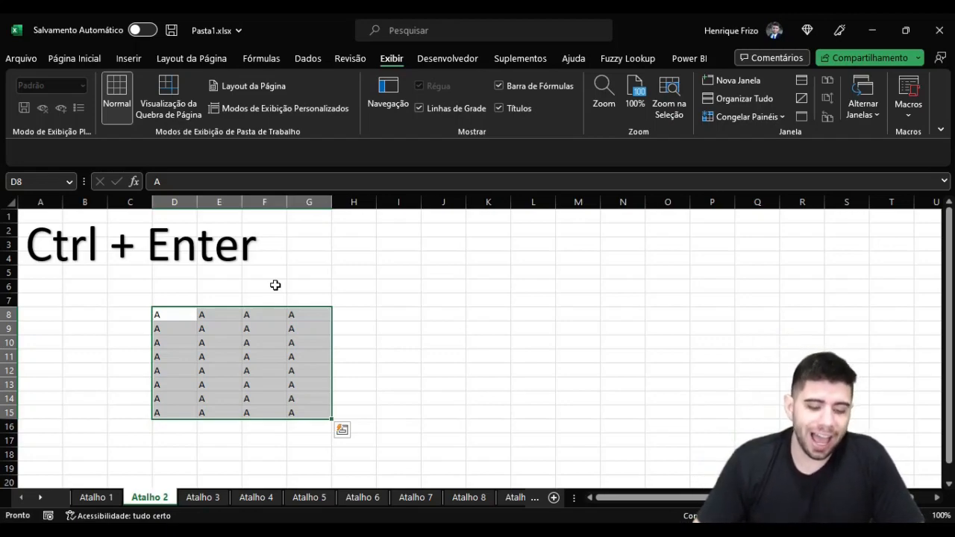
# Autofill the value of cell G8 across the range G8:H15, and return to cell D8.
pyautogui.click(291, 313)
pyautogui.moveTo(331, 321); pyautogui.dragTo(381, 421)
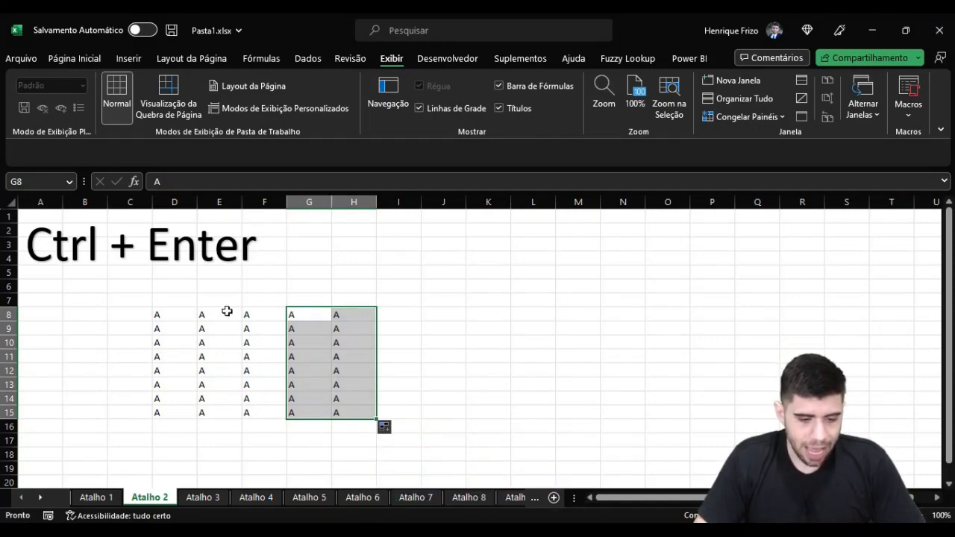
pyautogui.click(179, 316)
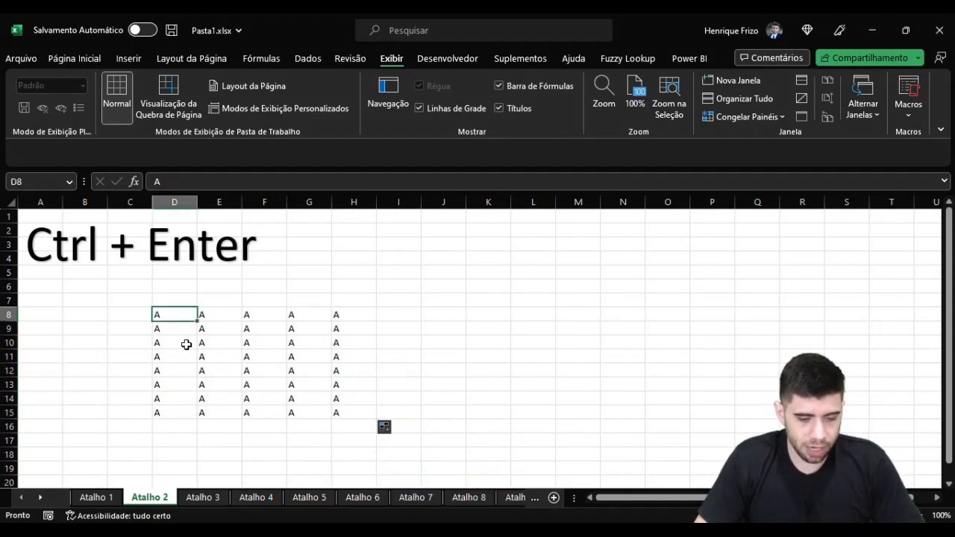
# On the Atalho 3 sheet, enter the numbers 1, 2 and 3 in cells D9 to D11.
pyautogui.click(202, 497)
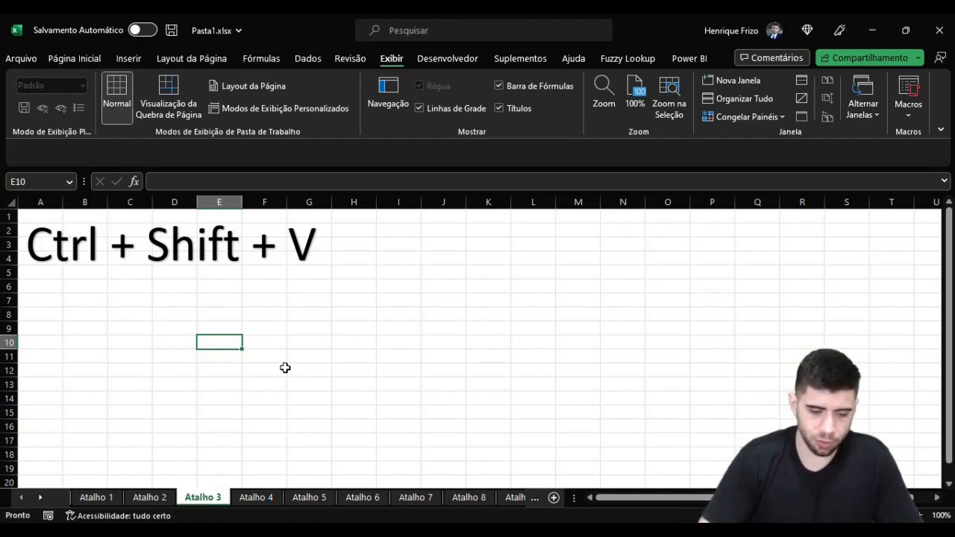
pyautogui.press('Left')
pyautogui.press('Up')
pyautogui.write('1')
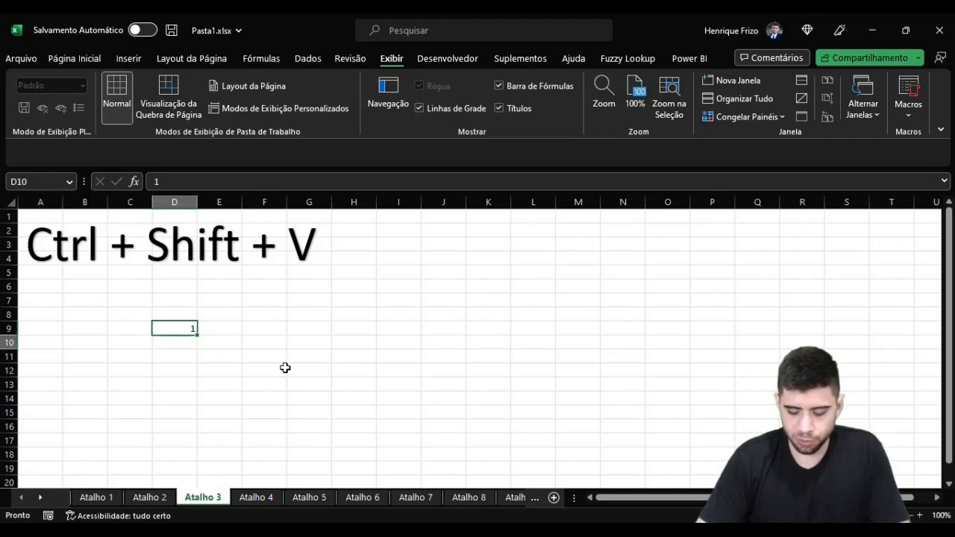
pyautogui.press('Return')
pyautogui.write('2')
pyautogui.press('Return')
pyautogui.write('3')
pyautogui.press('Return')
# Add the formula =SOMA(D9:D11) in cell D12 to total the three numbers above it.
pyautogui.write('=s')
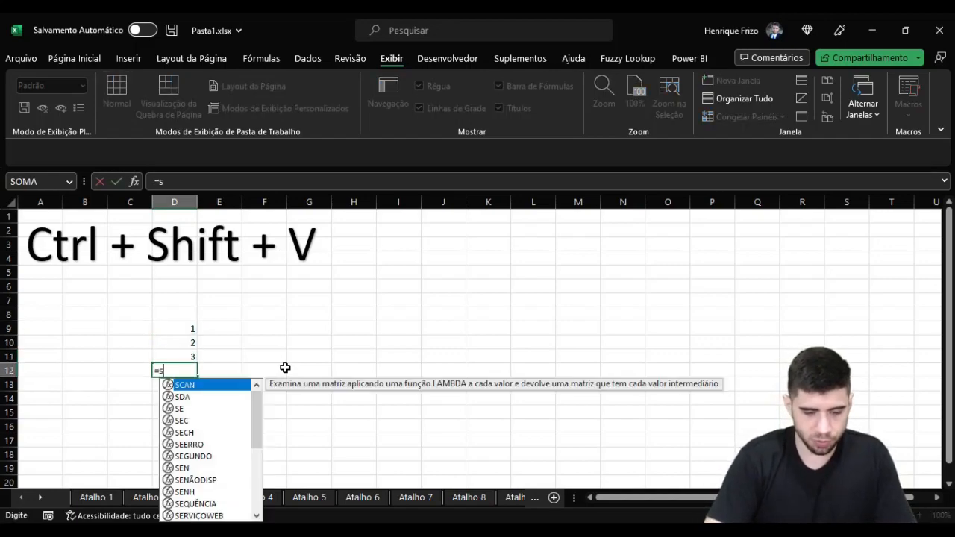
pyautogui.write('om')
pyautogui.press('Tab')
pyautogui.press('Up')
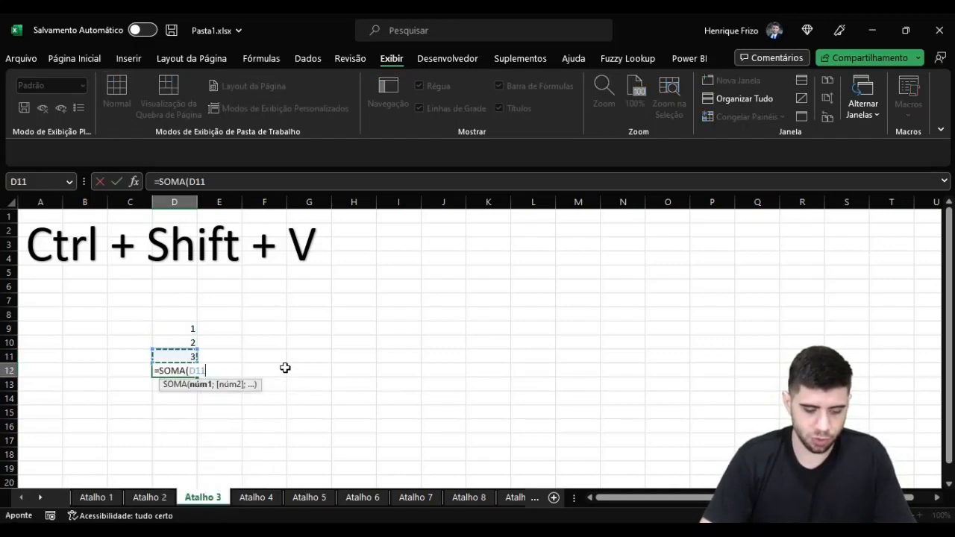
pyautogui.hotkey('shift', 'Up')
pyautogui.hotkey('shift', 'Up')
pyautogui.press('Return')
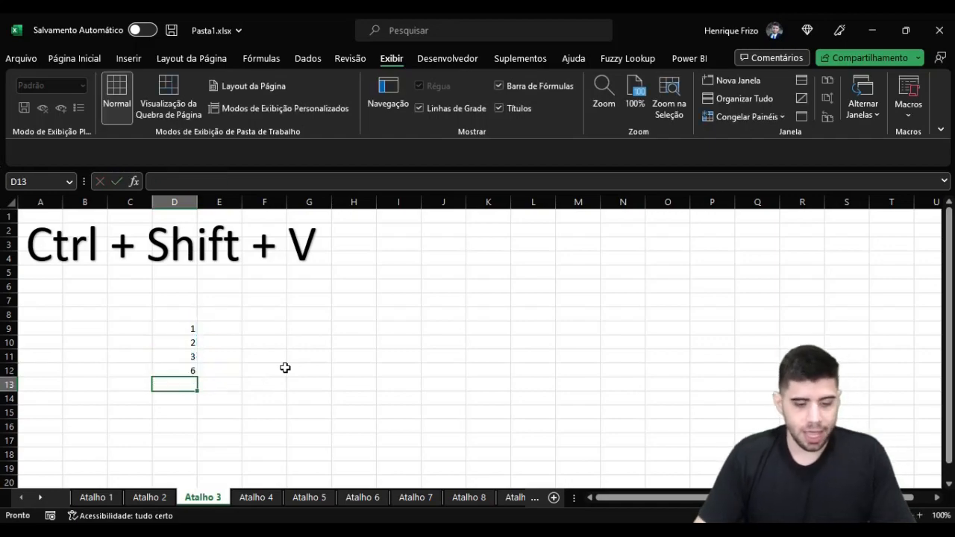
# Change the number in cell D11 to 5.
pyautogui.click(176, 353)
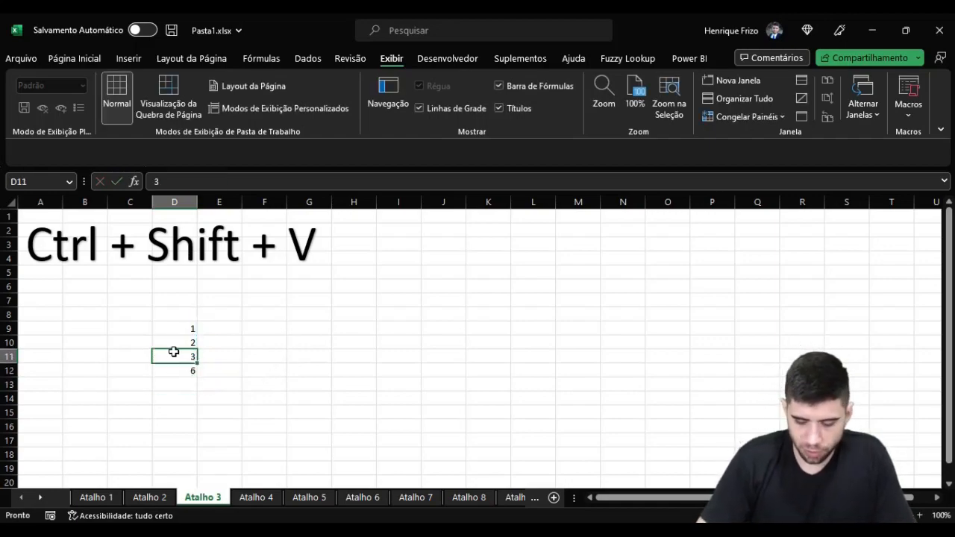
pyautogui.write('5')
pyautogui.press('Return')
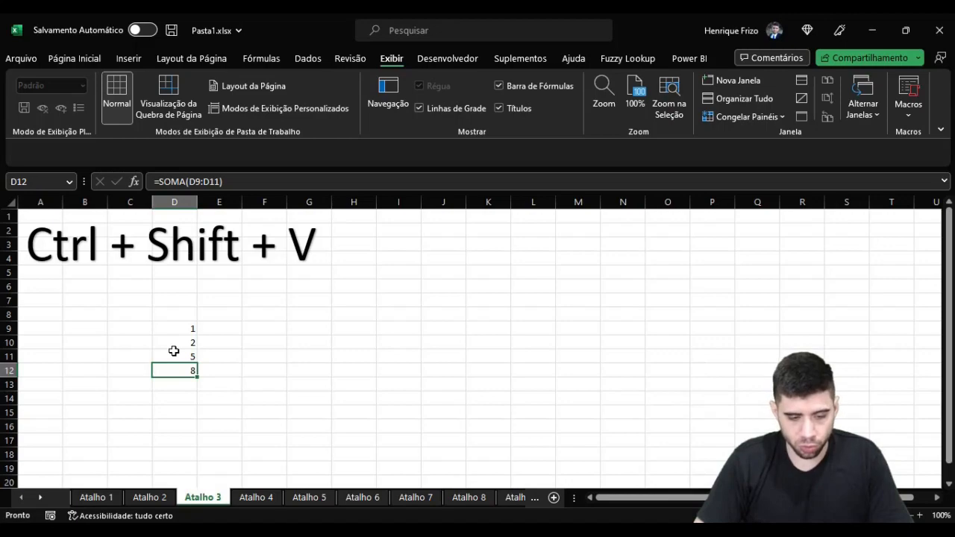
# Paste only the value of sum cell D12 into cell F10, and clear F10 again.
pyautogui.hotkey('ctrl', 'c')
pyautogui.click(267, 349)
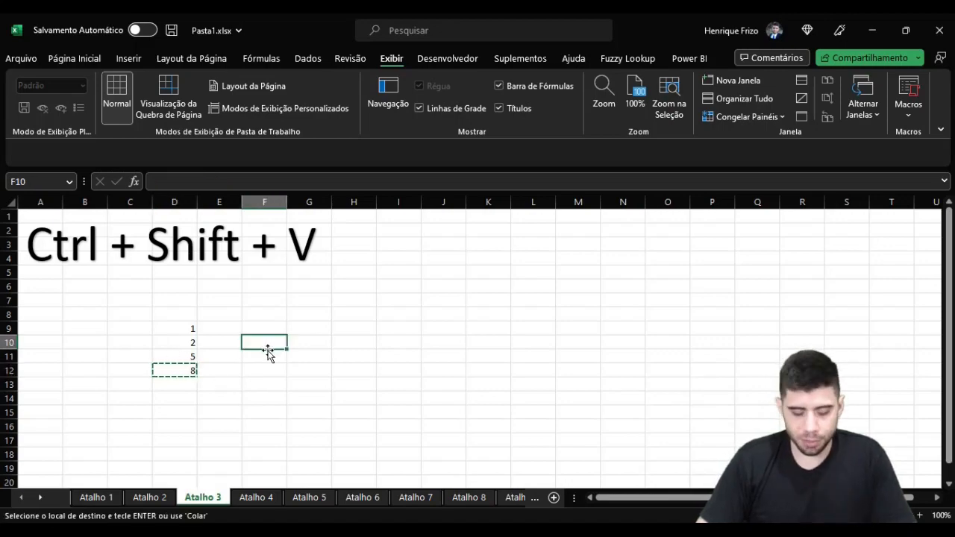
pyautogui.press('alt')
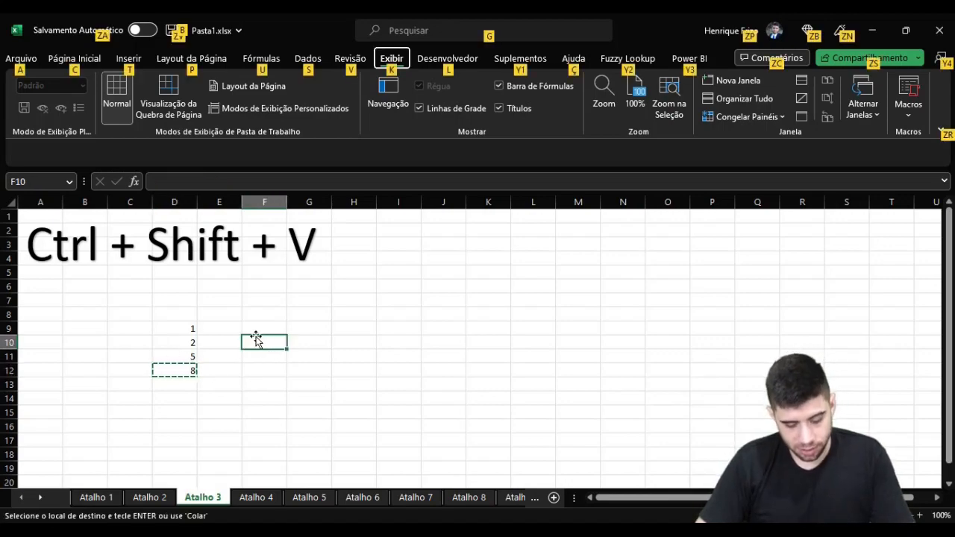
pyautogui.press('c')
pyautogui.press('v')
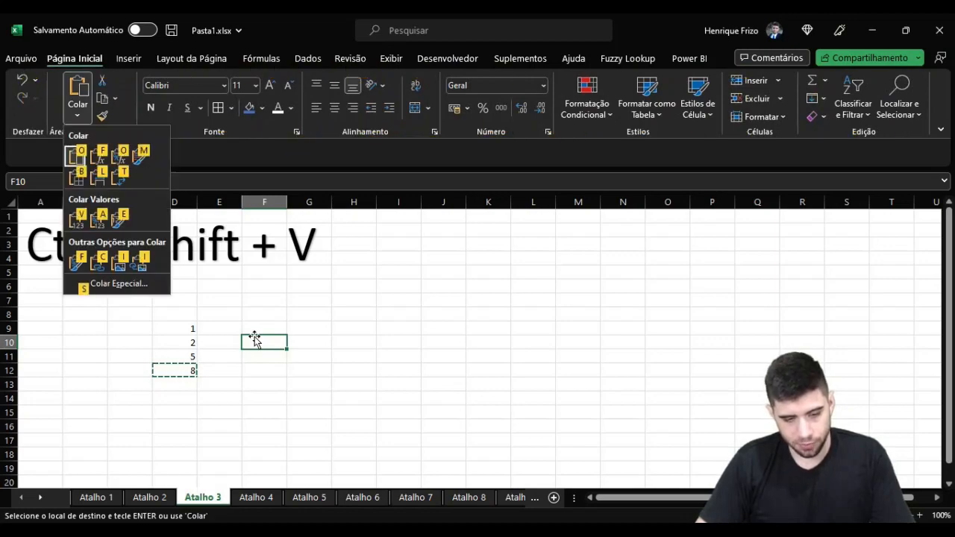
pyautogui.press('v')
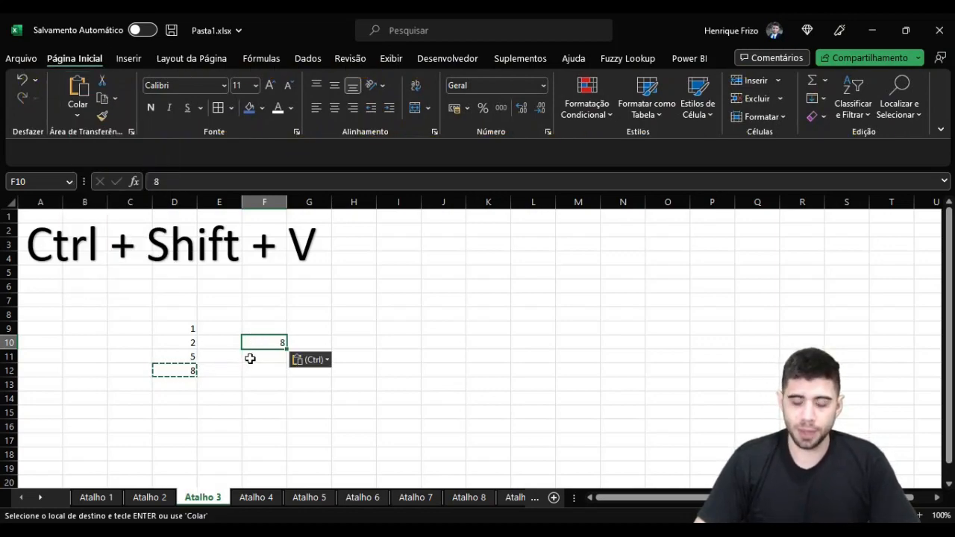
pyautogui.press('Delete')
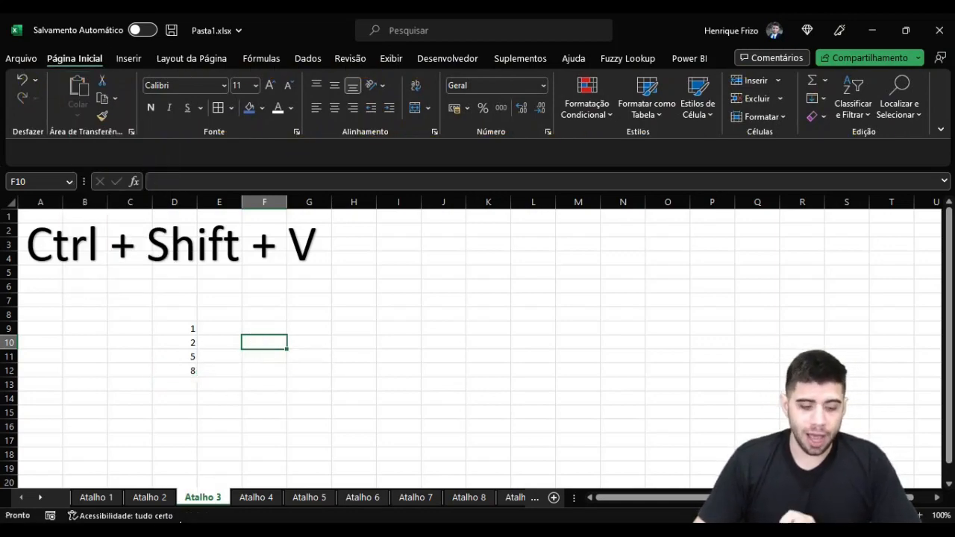
# Copy the sum in cell D12 and paste only its value into cell F9.
pyautogui.click(154, 424)
pyautogui.click(166, 370)
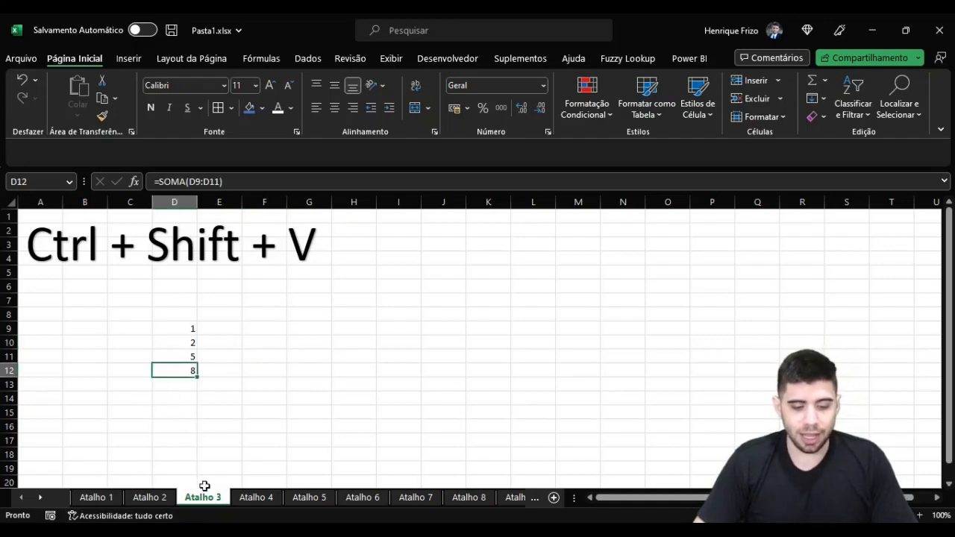
pyautogui.hotkey('ctrl', 'c')
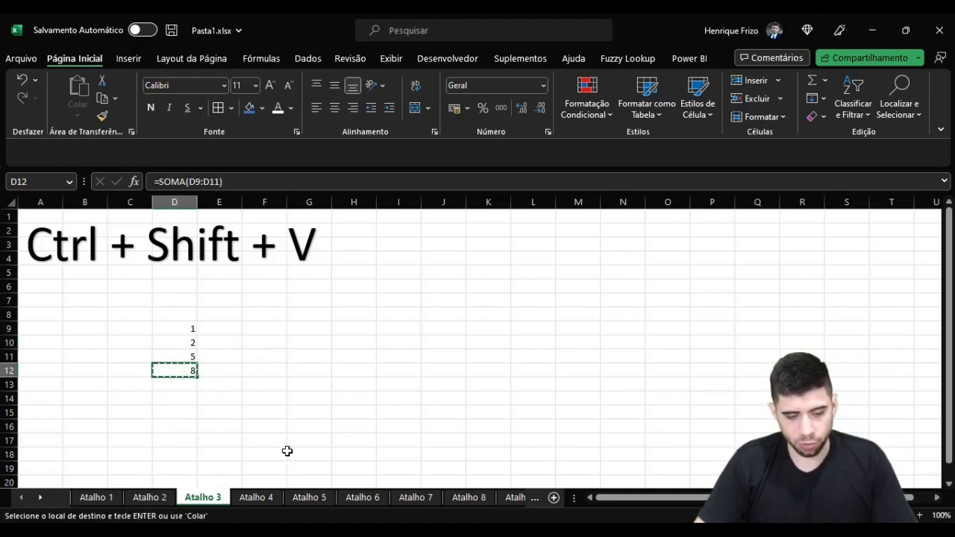
pyautogui.click(254, 327)
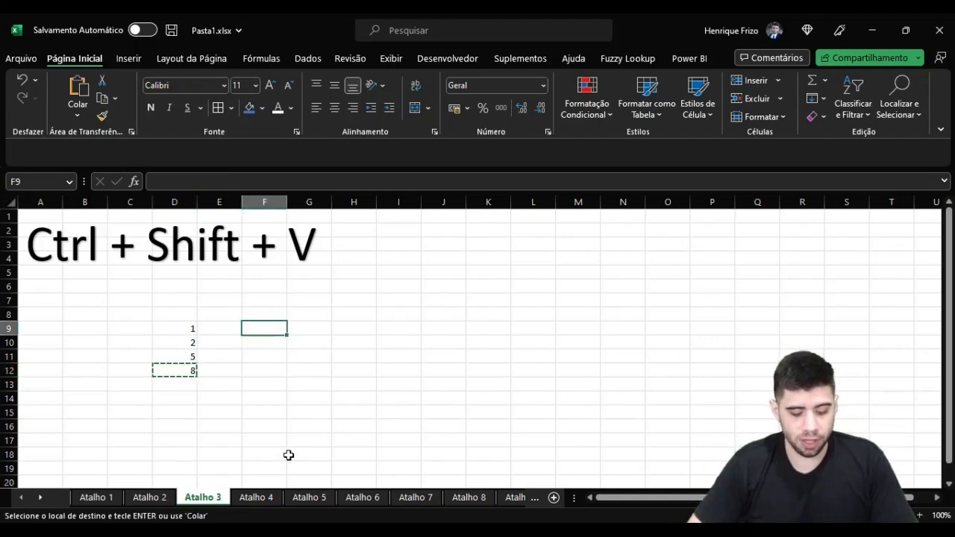
pyautogui.hotkey('ctrl', 'shift', 'v')
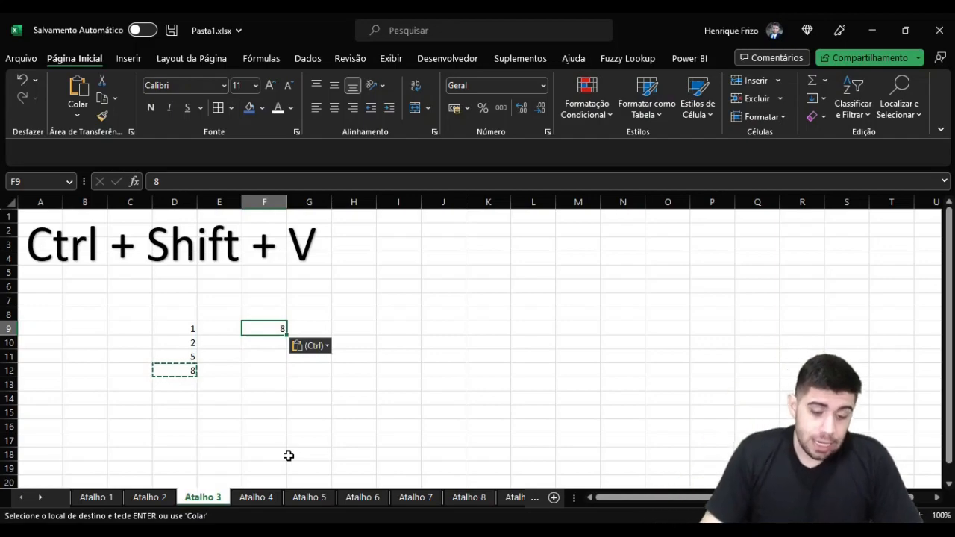
# On the Atalho 4 sheet, enter the formula =H8*I8 in Total cell J8 to multiply quantity by price.
pyautogui.click(256, 501)
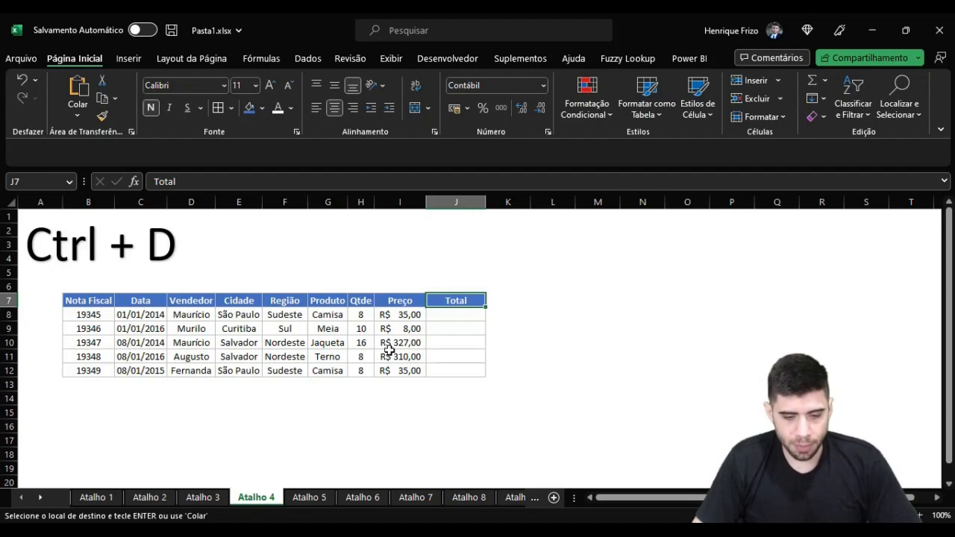
pyautogui.click(444, 320)
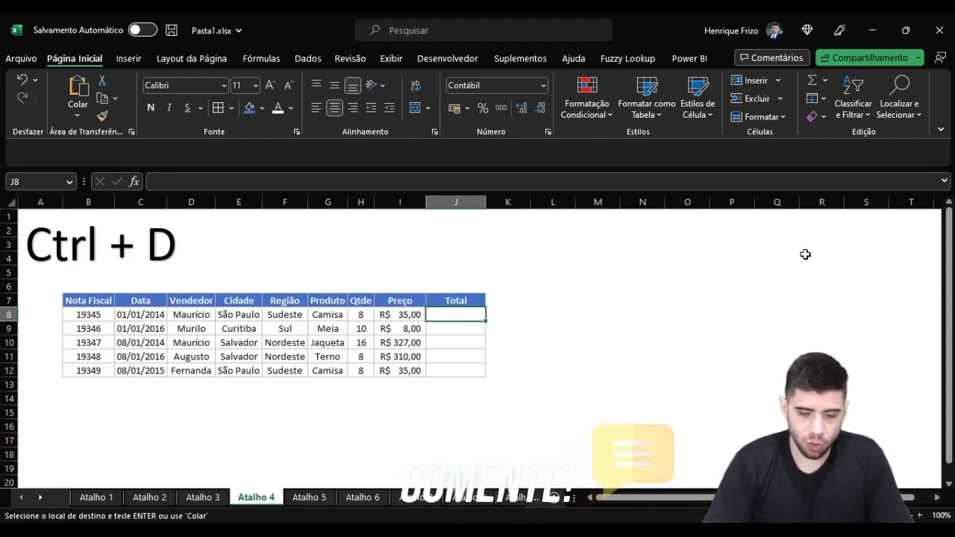
pyautogui.write('=')
pyautogui.press('Left')
pyautogui.press('Left')
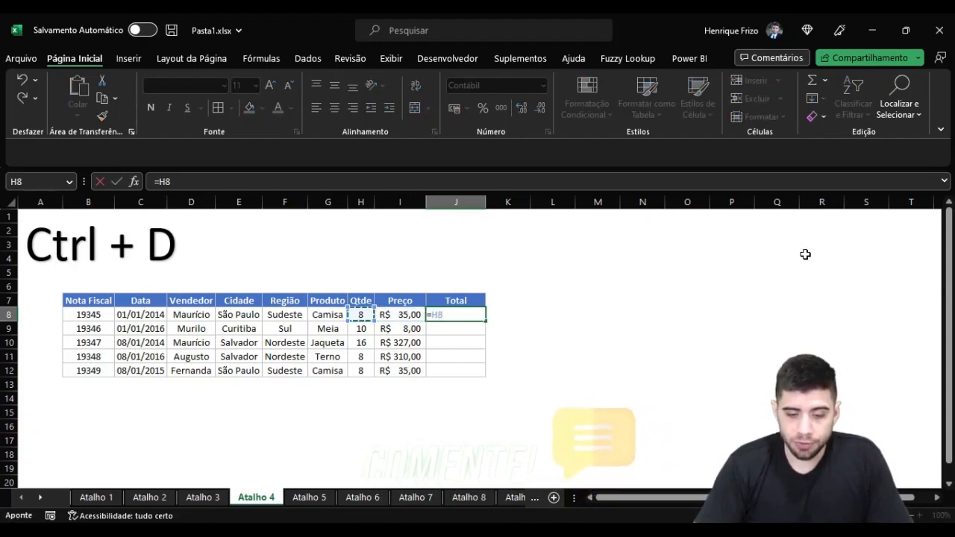
pyautogui.write('*')
pyautogui.press('Left')
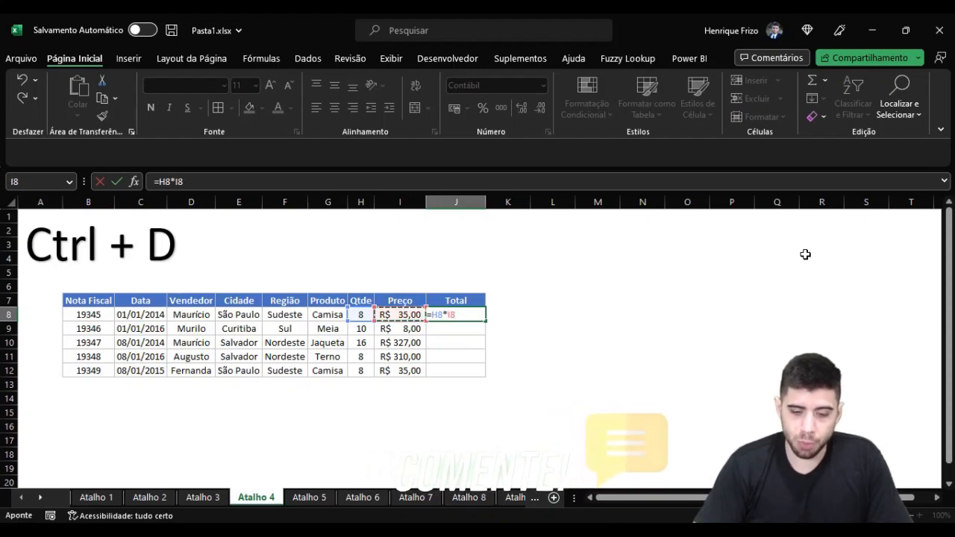
pyautogui.press('Return')
pyautogui.press('Up')
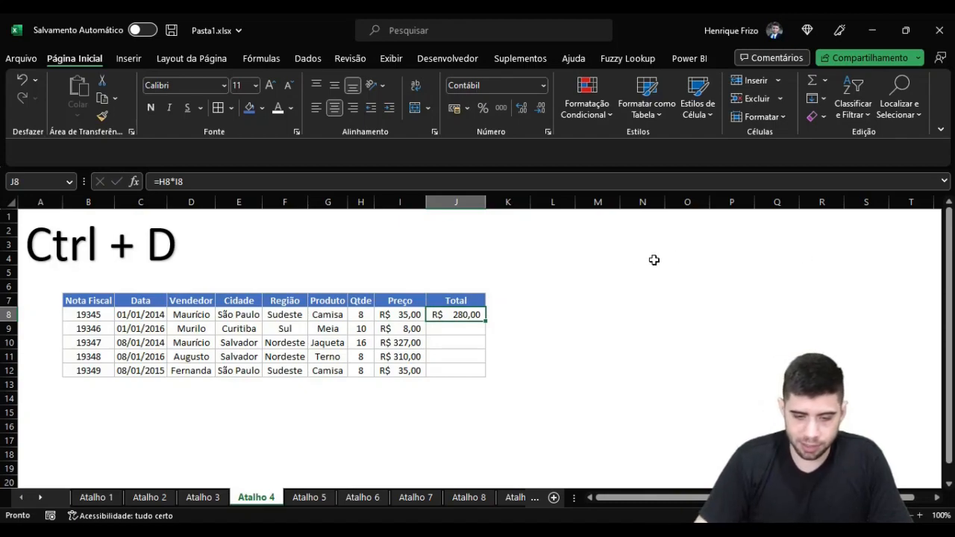
# Extend the J8 formula down to J12 with the fill handle, and shrink the fill back to J8 alone.
pyautogui.moveTo(484, 321); pyautogui.dragTo(486, 375)
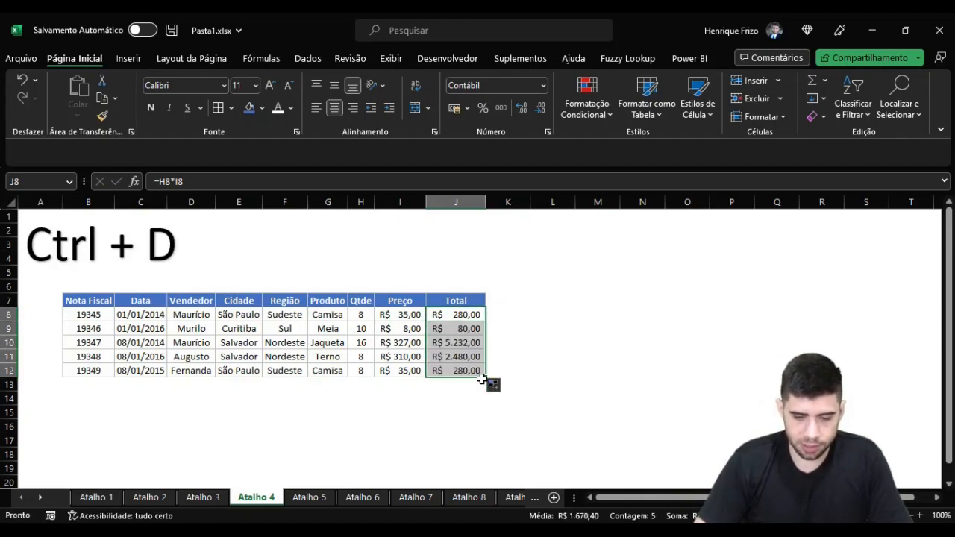
pyautogui.moveTo(486, 378); pyautogui.dragTo(485, 323)
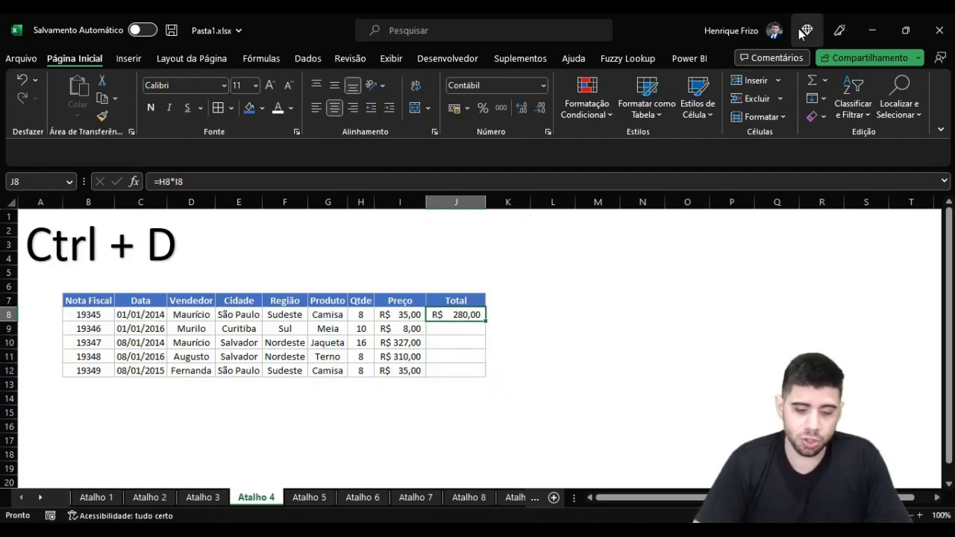
# Fill the J8 formula down through the selected range J8:J12 with the Fill Down command.
pyautogui.hotkey('shift', 'Down')
pyautogui.hotkey('shift', 'Down')
pyautogui.hotkey('shift', 'Down')
pyautogui.hotkey('shift', 'Down')
pyautogui.hotkey('shift', 'Down')
pyautogui.hotkey('shift', 'Up')
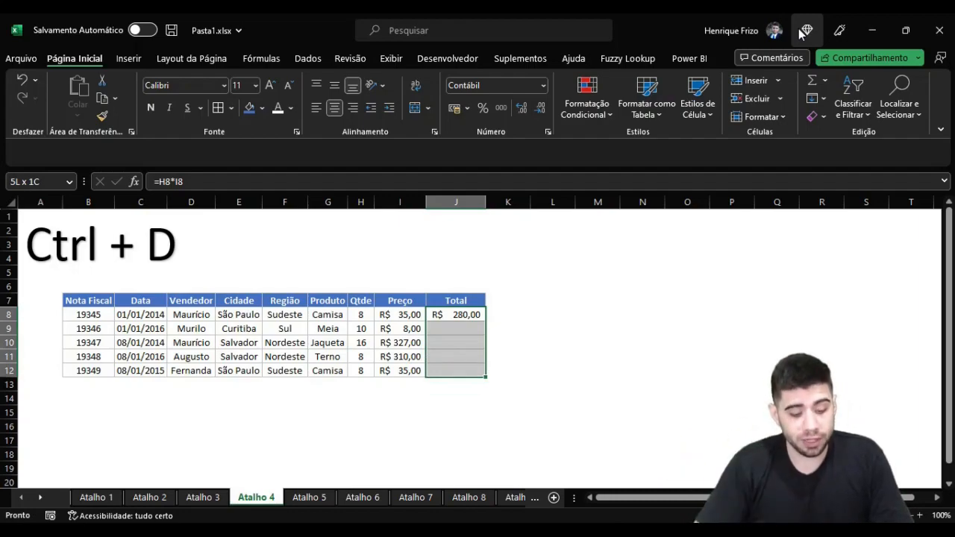
pyautogui.hotkey('ctrl', 'd')
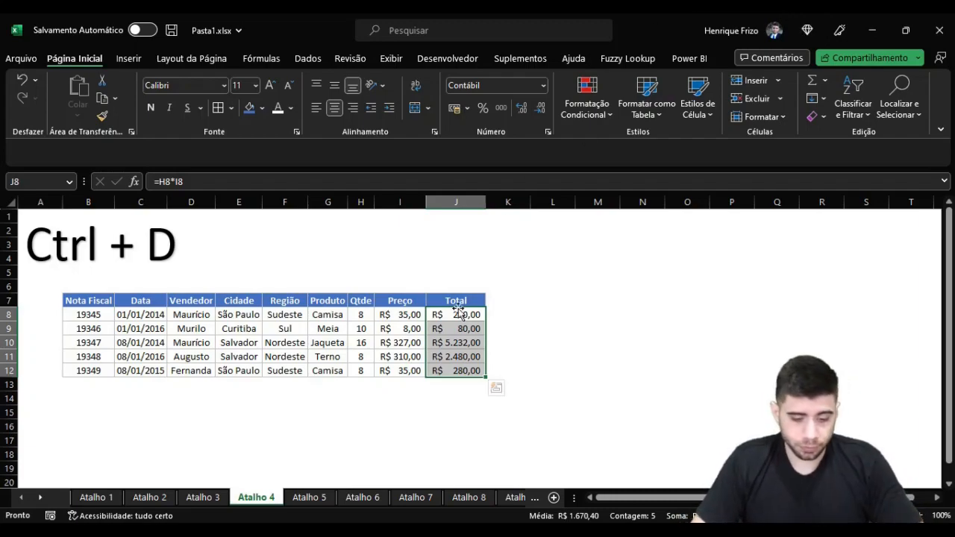
# Open the Atalho 5 sheet and select cell D8.
pyautogui.click(309, 497)
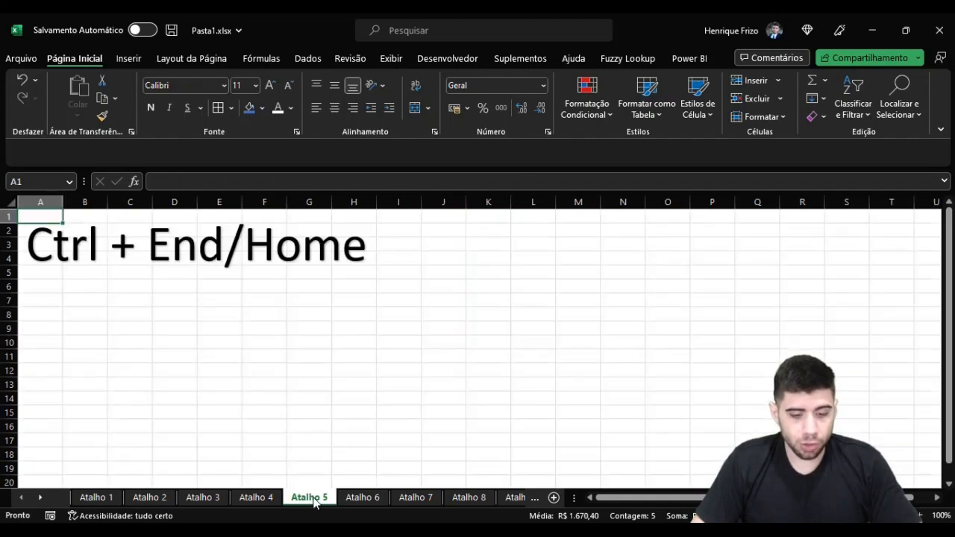
pyautogui.click(171, 357)
pyautogui.click(183, 320)
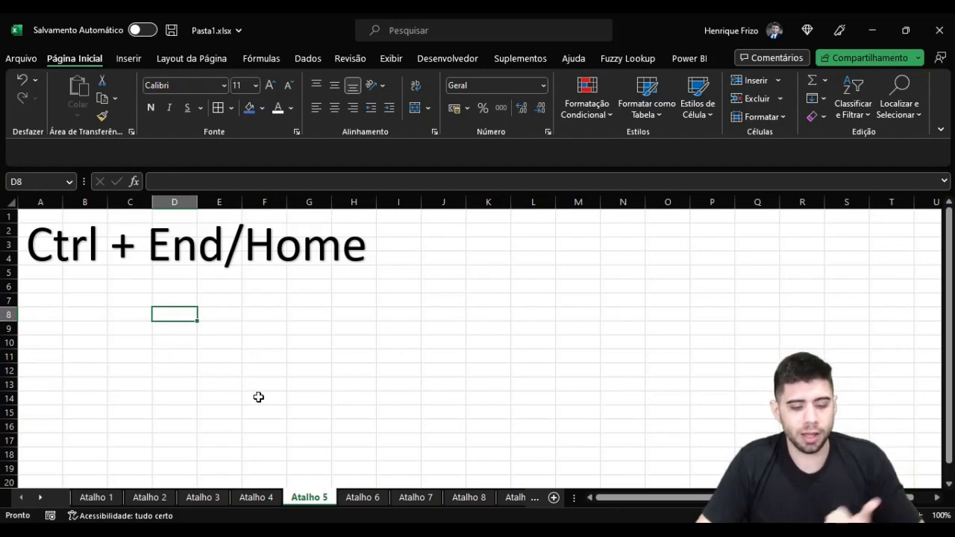
# On the Atalho 1 sheet, jump from cell E10 to the last column of the table and down to its last row.
pyautogui.click(98, 496)
pyautogui.click(264, 414)
pyautogui.click(266, 358)
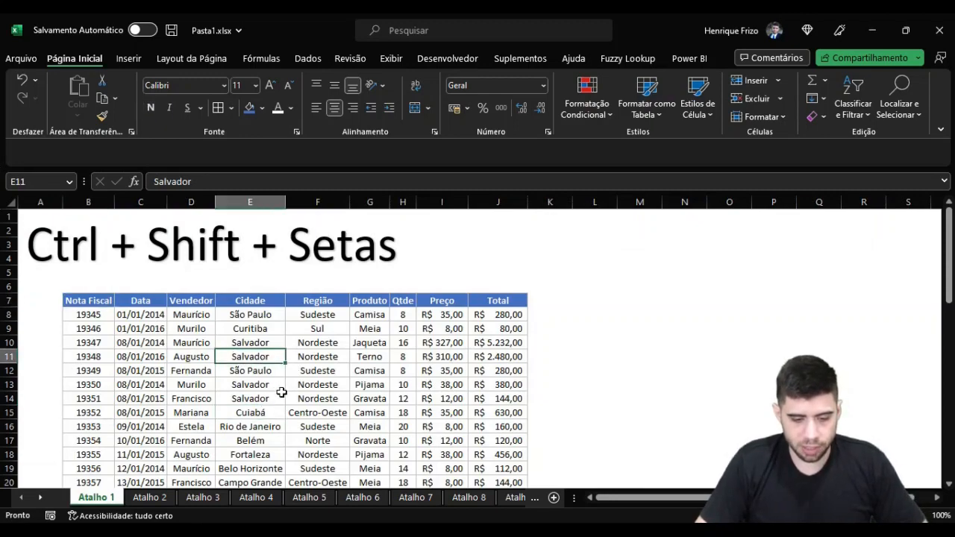
pyautogui.click(281, 397)
pyautogui.click(200, 482)
pyautogui.click(250, 384)
pyautogui.click(317, 413)
pyautogui.click(250, 468)
pyautogui.click(250, 412)
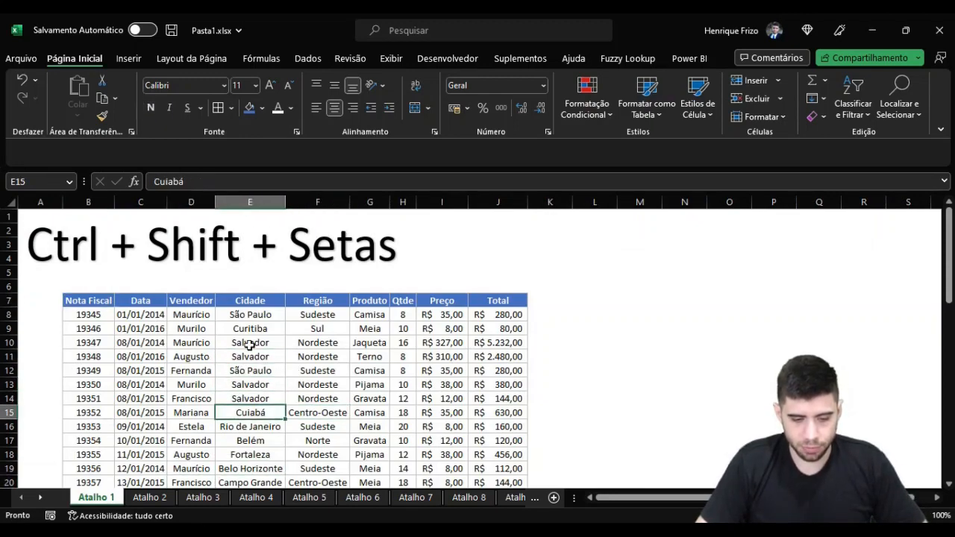
pyautogui.click(250, 342)
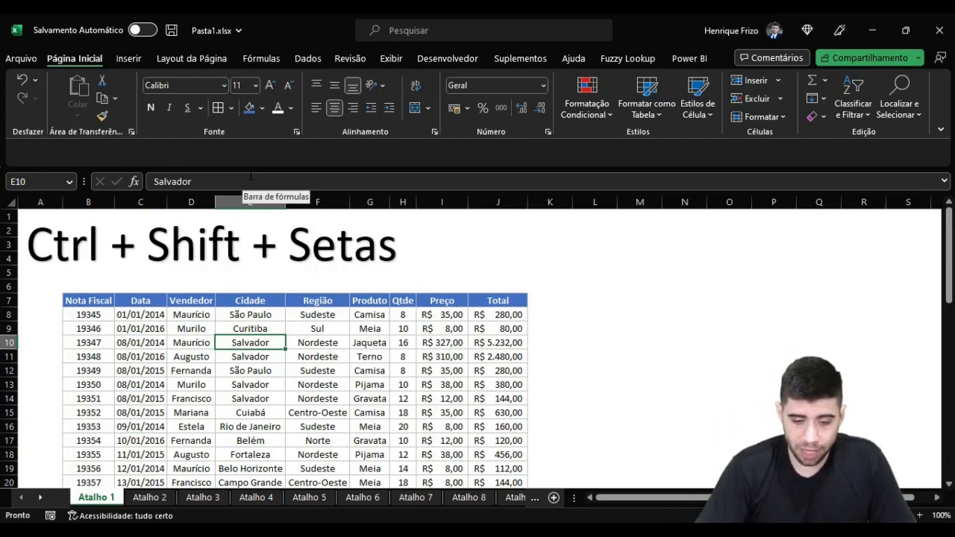
pyautogui.hotkey('ctrl', 'Right')
pyautogui.hotkey('ctrl', 'Down')
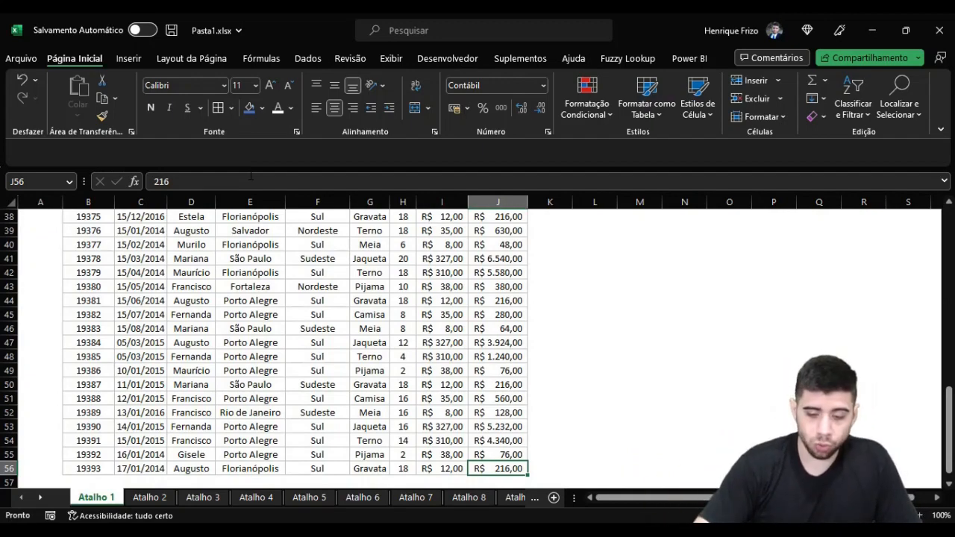
# Jump to cell A1, on to the sheet's last used cell, and back to A1.
pyautogui.hotkey('ctrl', 'Home')
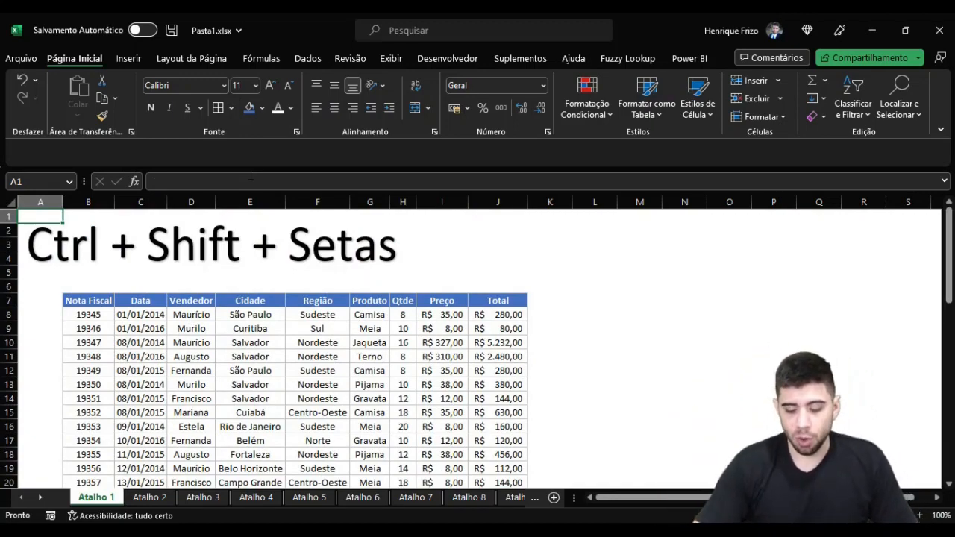
pyautogui.hotkey('ctrl', 'End')
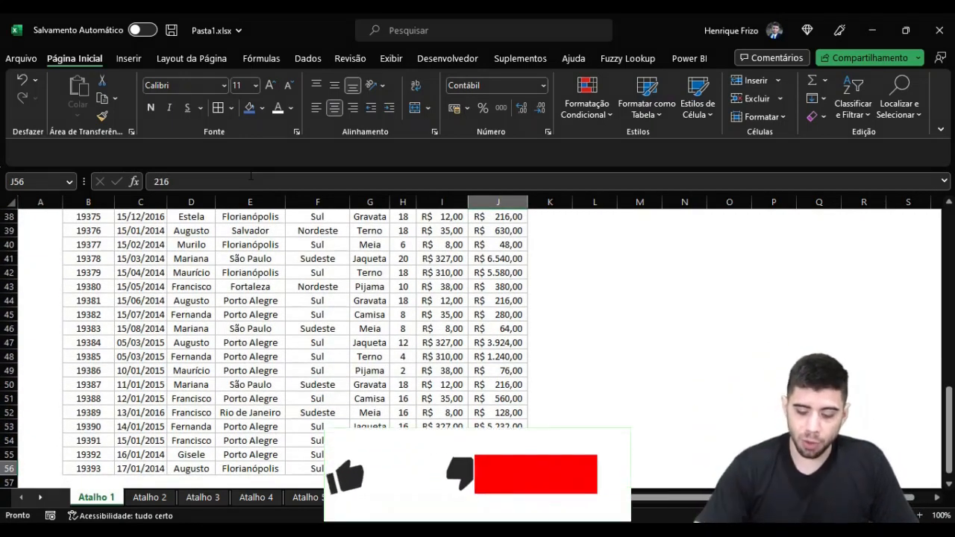
pyautogui.hotkey('ctrl', 'Home')
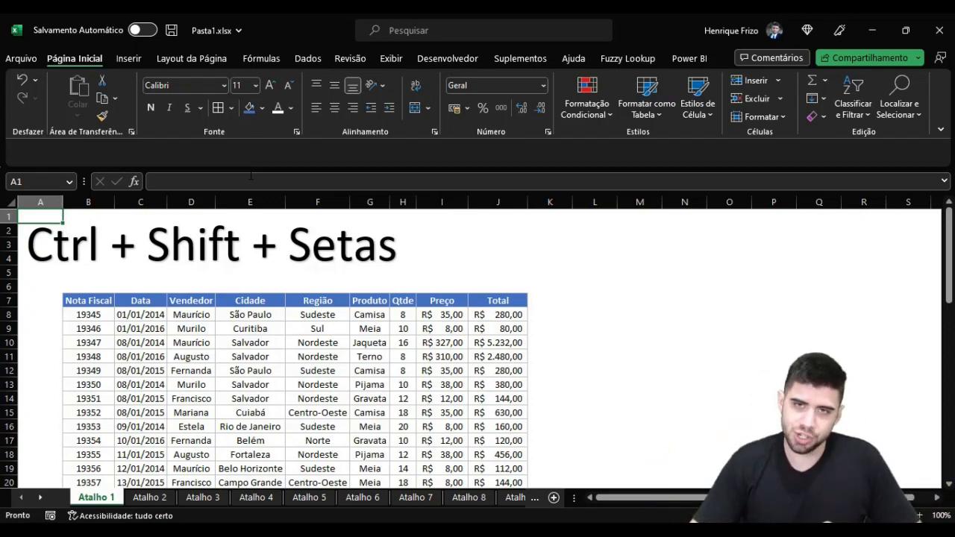
# On the Atalho 6 sheet, apply the blue fill color to cell E8.
pyautogui.click(308, 496)
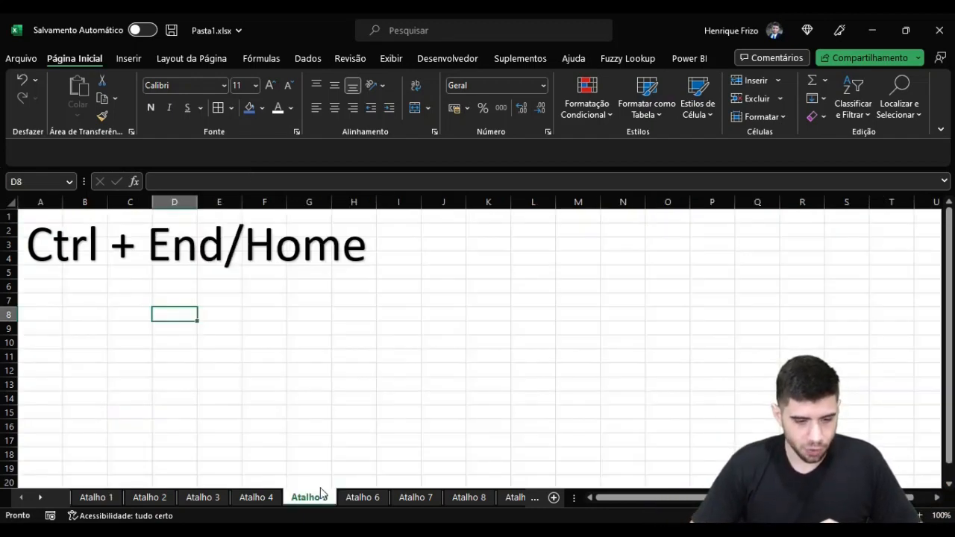
pyautogui.click(220, 326)
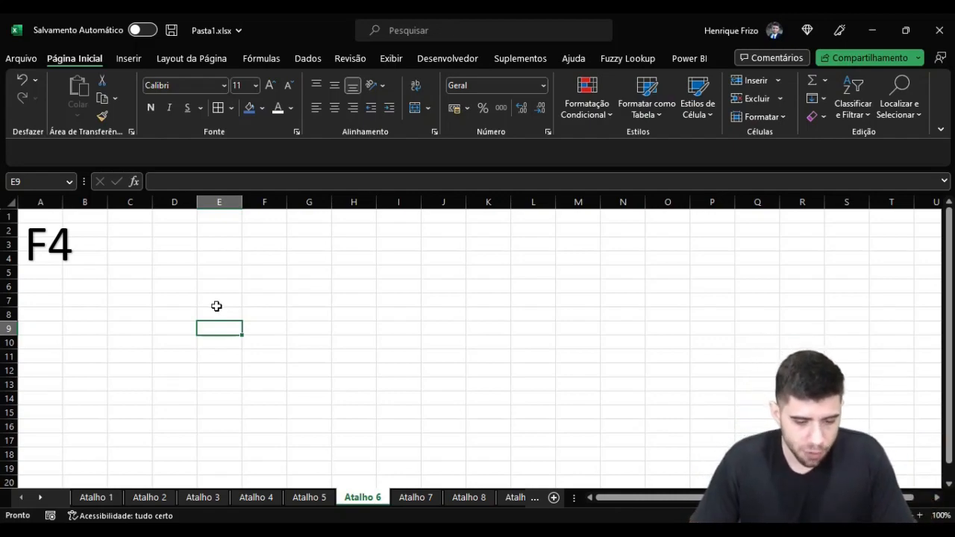
pyautogui.click(233, 361)
pyautogui.click(211, 313)
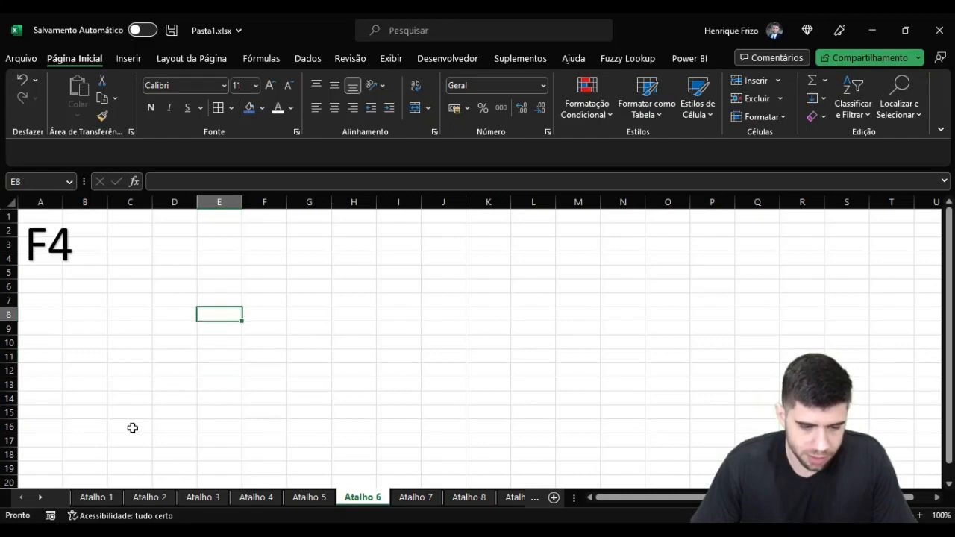
pyautogui.click(178, 423)
pyautogui.click(214, 318)
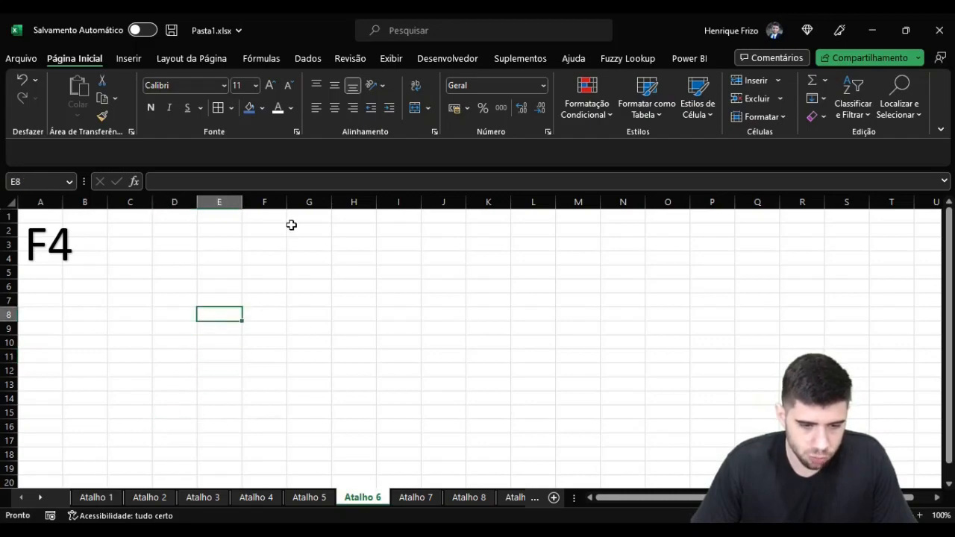
pyautogui.click(250, 107)
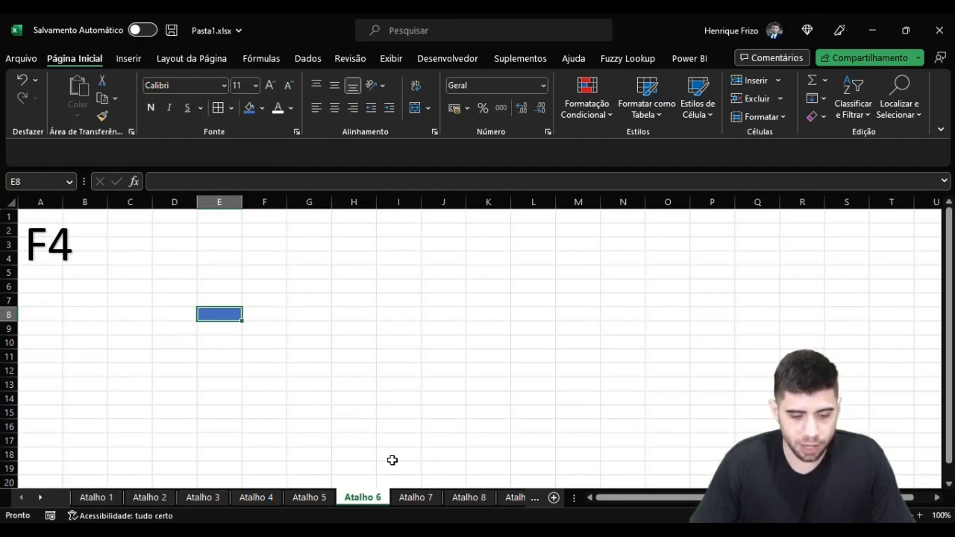
# Repeat the blue fill on cells H11, E14, C13, E10, G14, E19 and G8 with the repeat-last-action command.
pyautogui.click(349, 358)
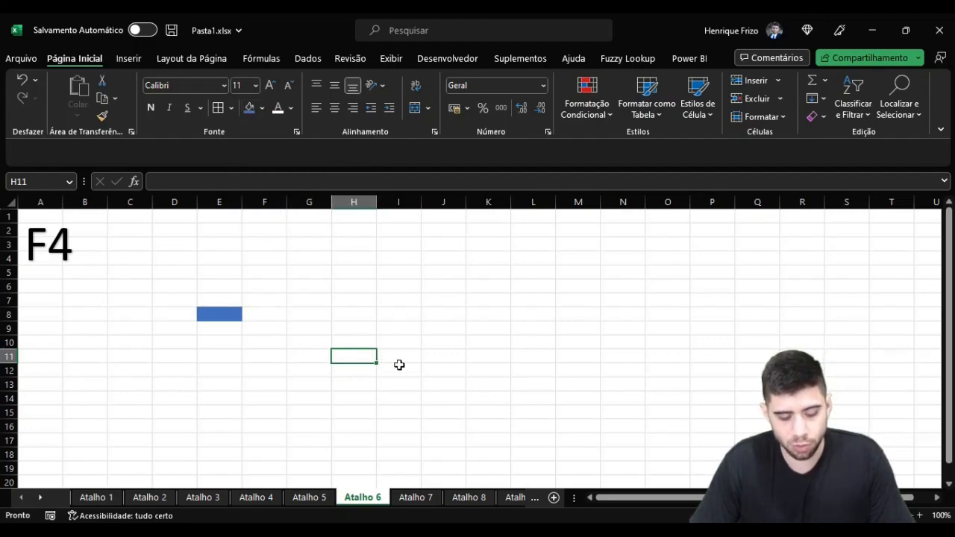
pyautogui.press('F4')
pyautogui.click(207, 398)
pyautogui.press('F4')
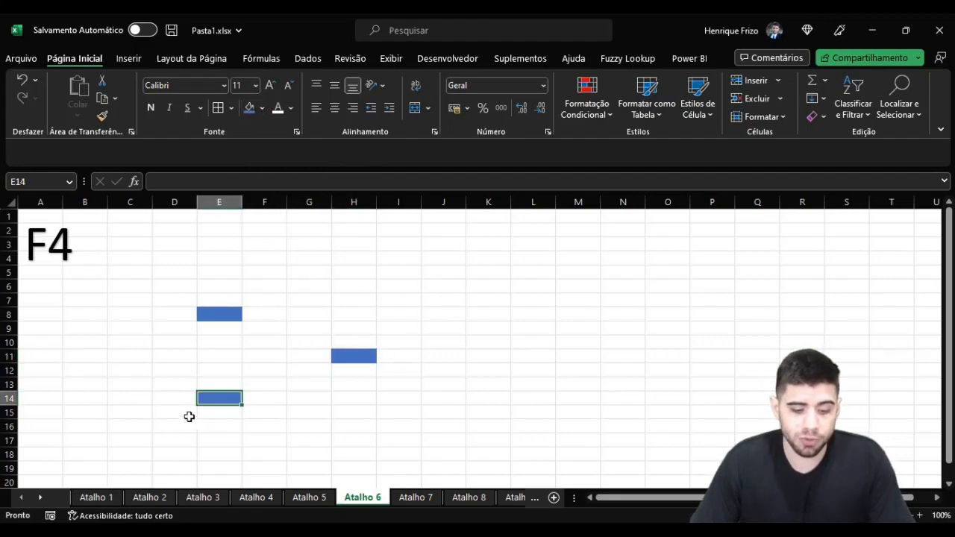
pyautogui.click(143, 389)
pyautogui.press('F4')
pyautogui.click(228, 339)
pyautogui.press('F4')
pyautogui.click(295, 398)
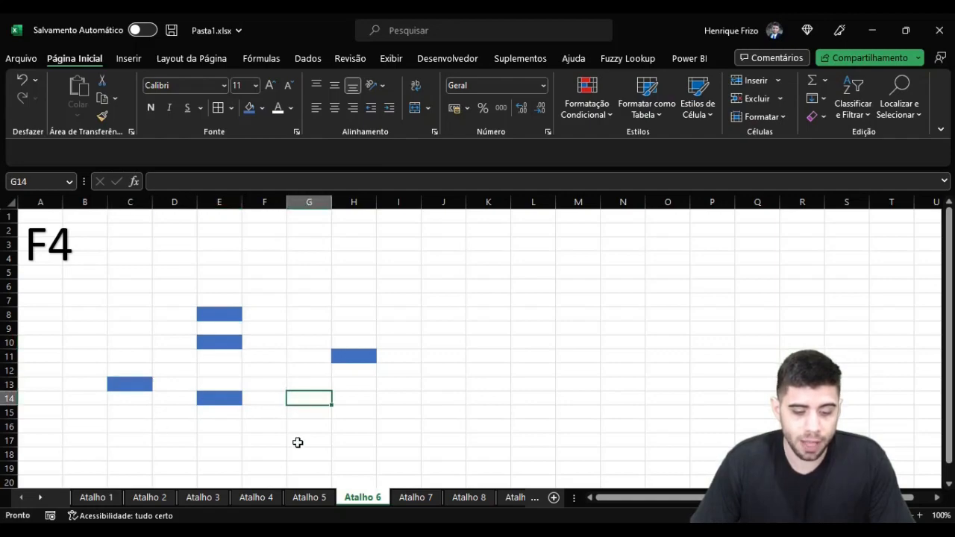
pyautogui.press('F4')
pyautogui.click(209, 464)
pyautogui.press('F4')
pyautogui.click(300, 317)
pyautogui.press('F4')
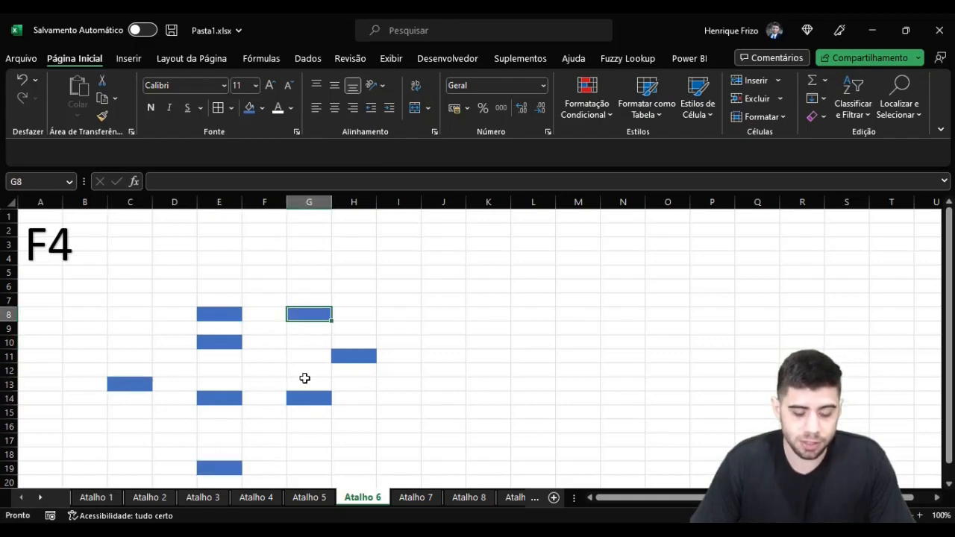
# Apply thick outside borders (Bordas Externas Espessas) to the blue cell E8.
pyautogui.click(234, 320)
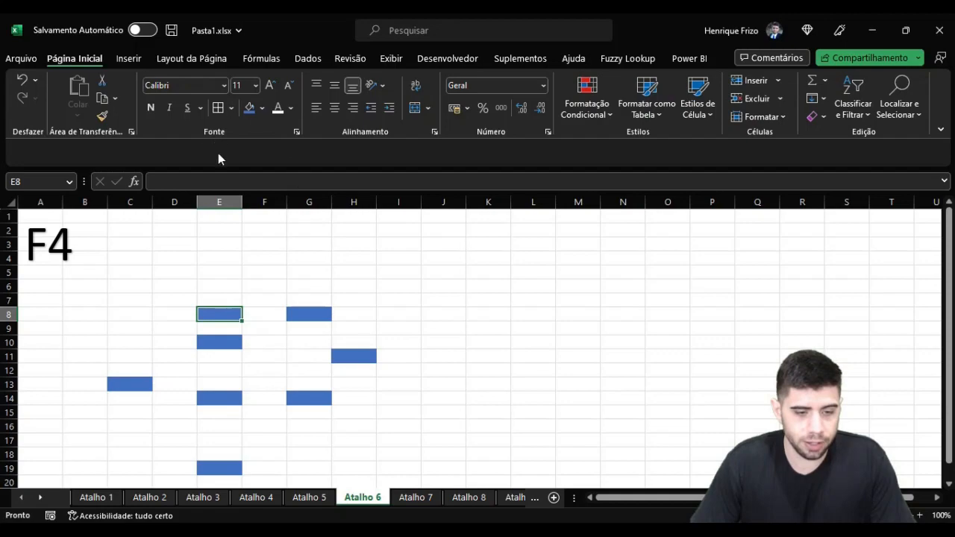
pyautogui.click(231, 109)
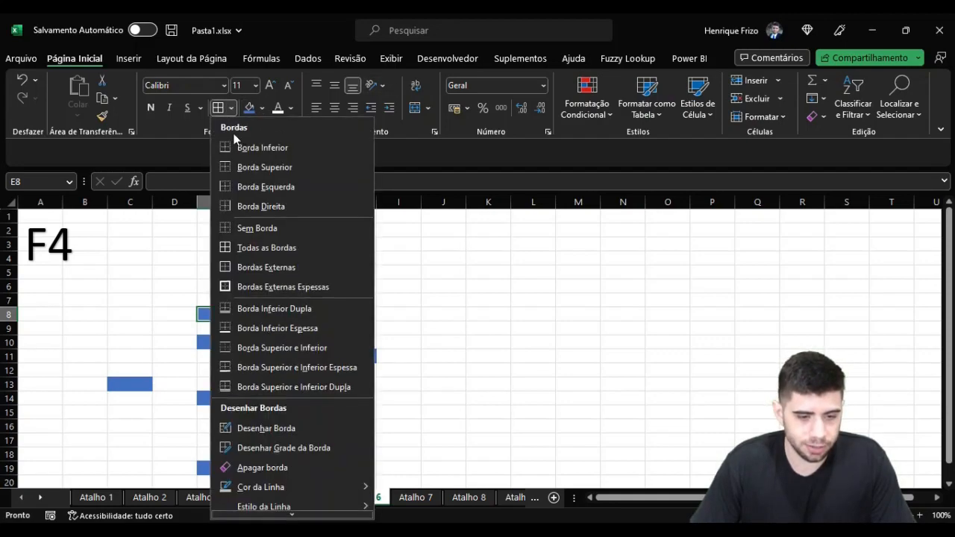
pyautogui.click(255, 290)
pyautogui.click(253, 396)
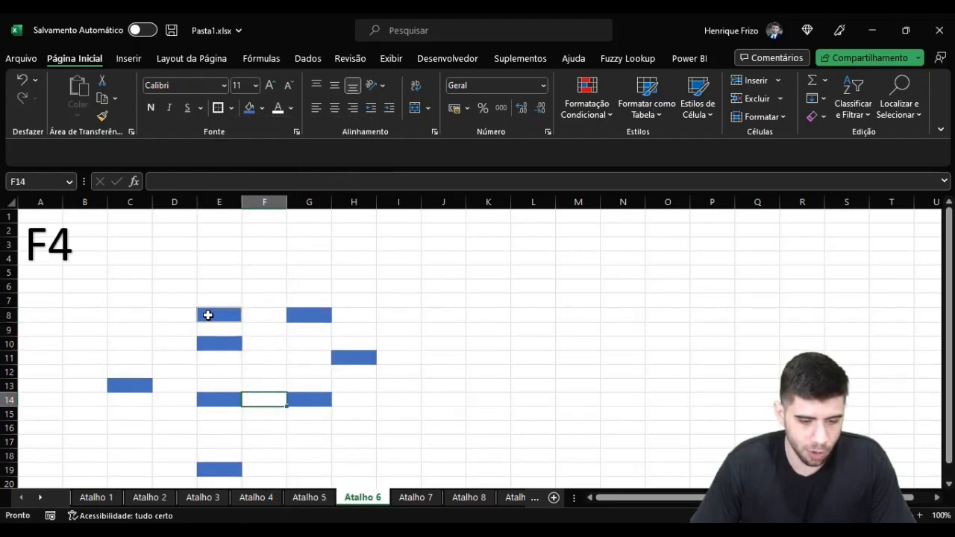
# Repeat the thick outside border on cells G12 and E12.
pyautogui.click(291, 369)
pyautogui.press('F4')
pyautogui.click(211, 373)
pyautogui.press('F4')
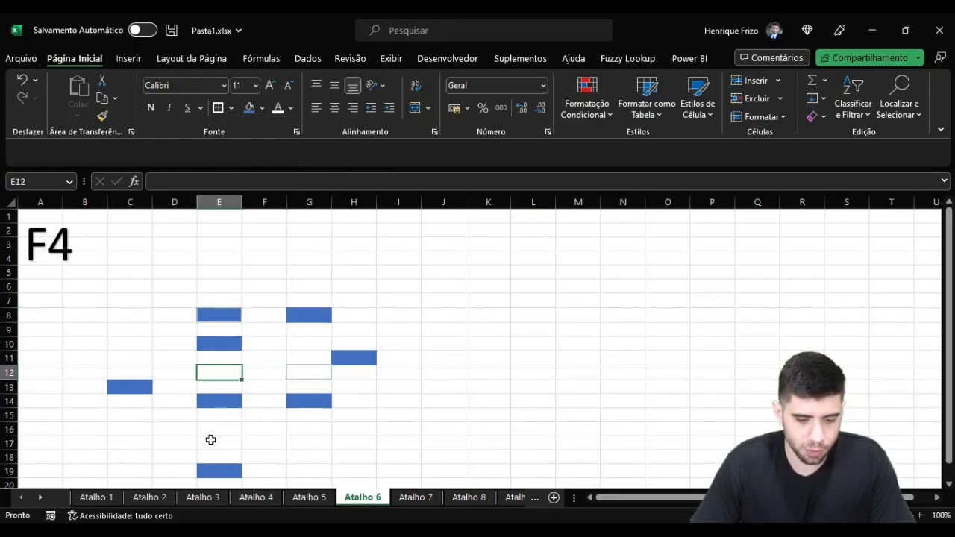
# Repeat the thick outside border on cells D17, C10, C8, D6 and D2 with the repeat-last-action command.
pyautogui.click(167, 445)
pyautogui.press('F4')
pyautogui.click(140, 341)
pyautogui.press('F4')
pyautogui.click(143, 315)
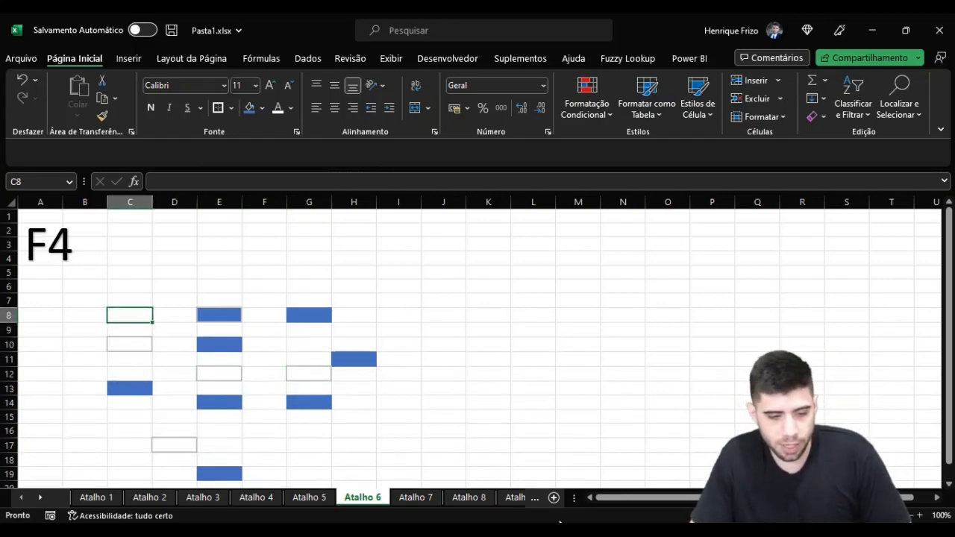
pyautogui.press('F4')
pyautogui.click(173, 287)
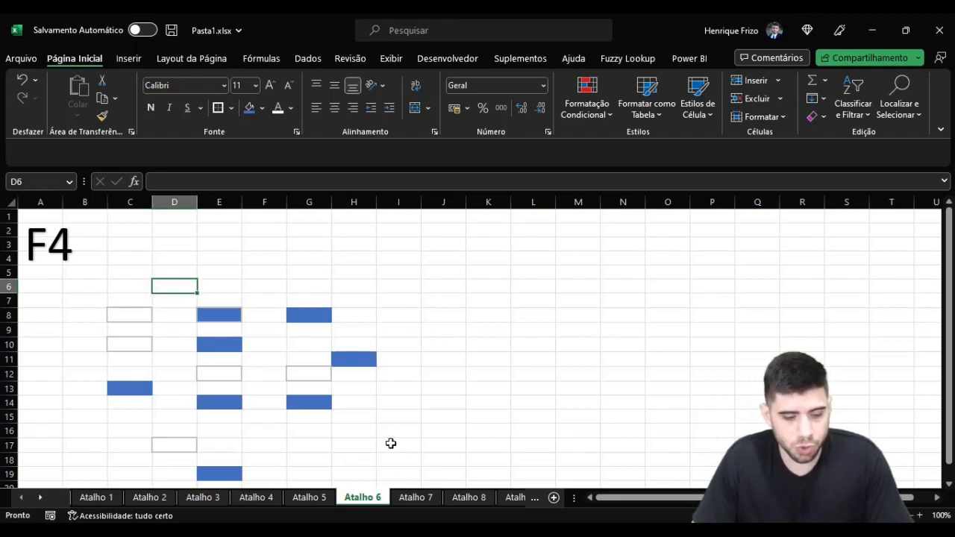
pyautogui.press('F4')
pyautogui.click(162, 229)
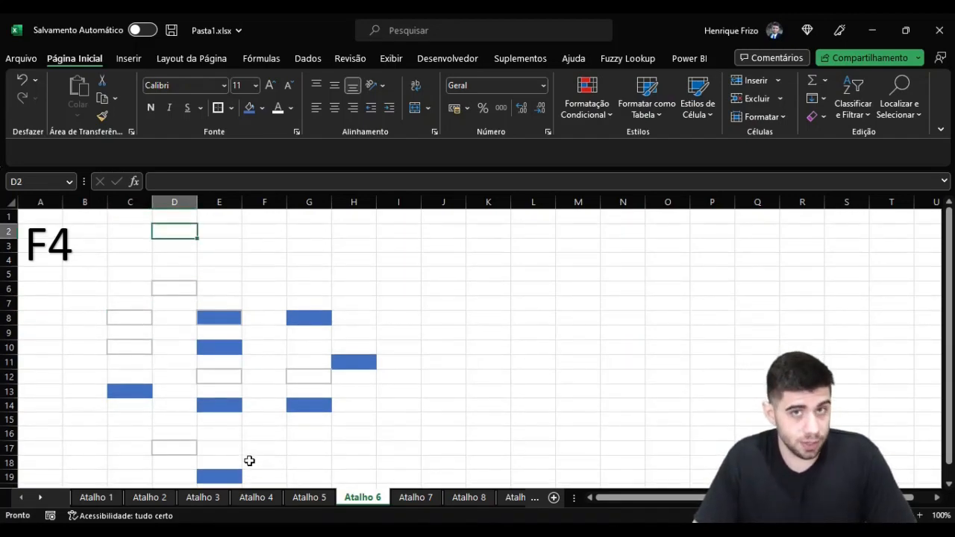
# On the Atalho 7 sheet, select the entire row 9 starting from cell D9.
pyautogui.click(415, 498)
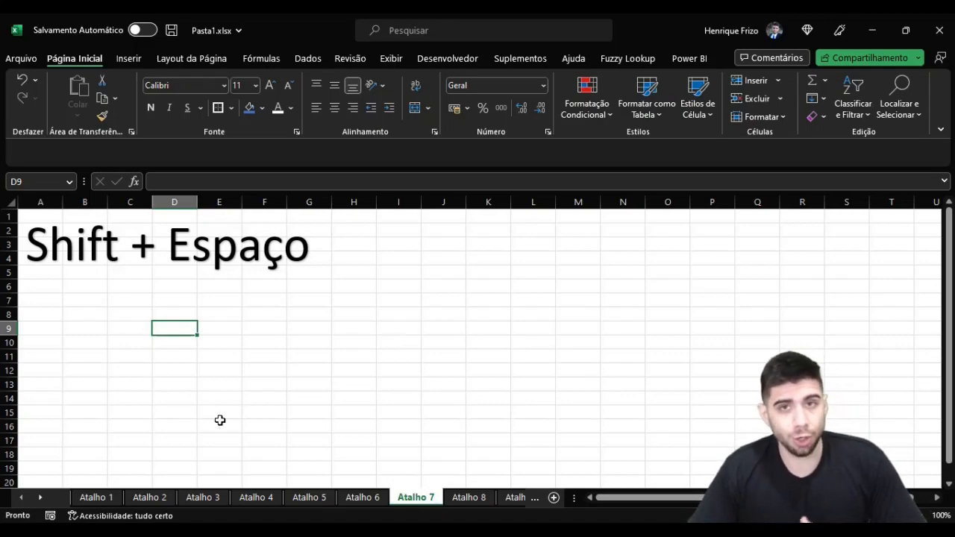
pyautogui.click(194, 384)
pyautogui.click(169, 326)
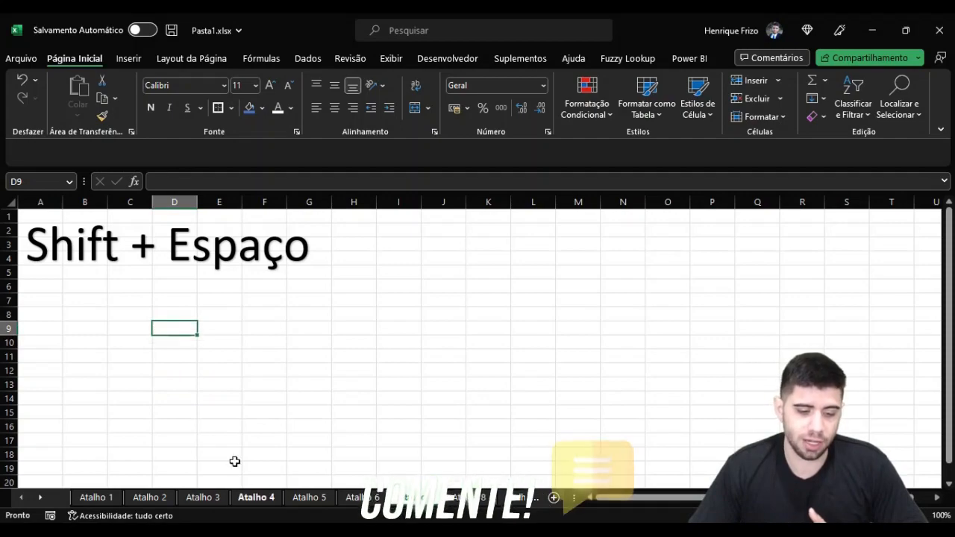
pyautogui.click(213, 426)
pyautogui.click(164, 326)
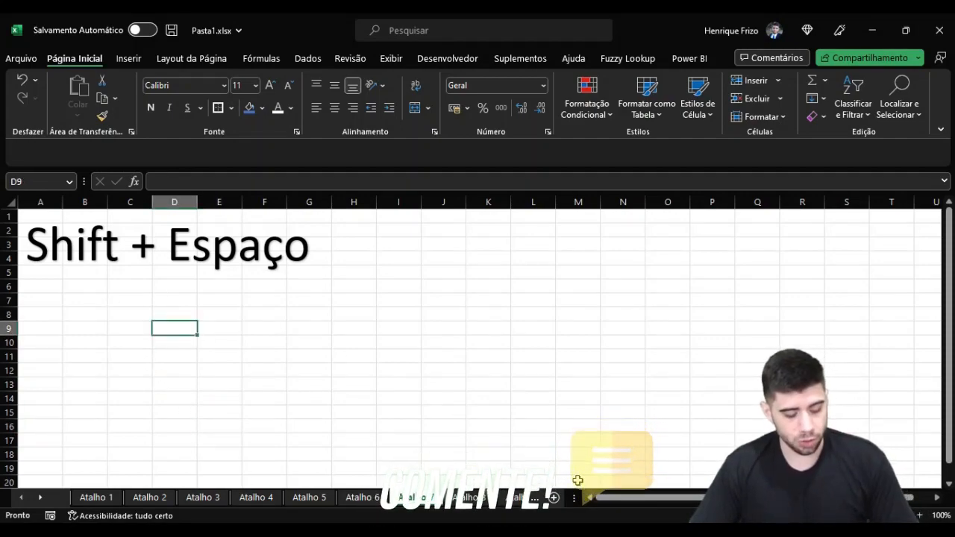
pyautogui.hotkey('shift', 'space')
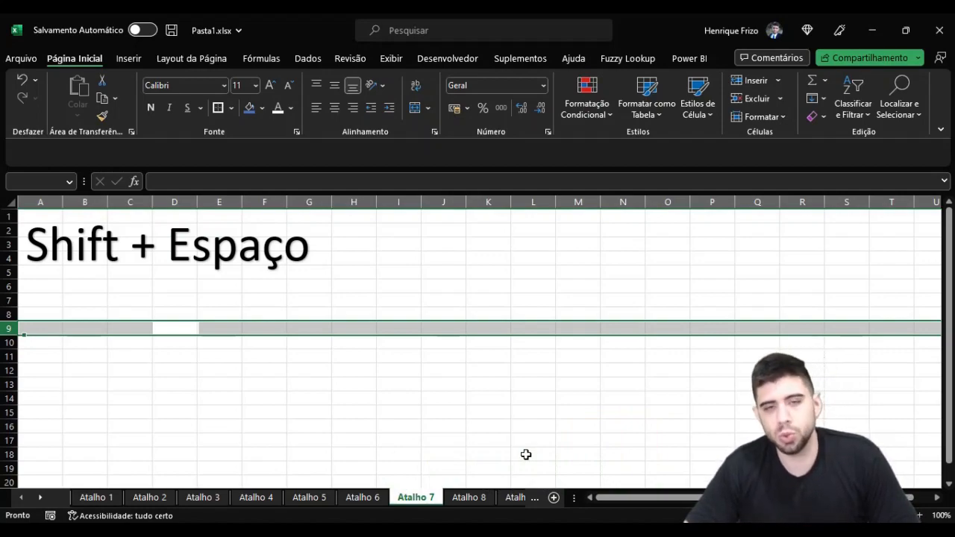
# Select the entire row 12 starting from cell H12.
pyautogui.click(369, 439)
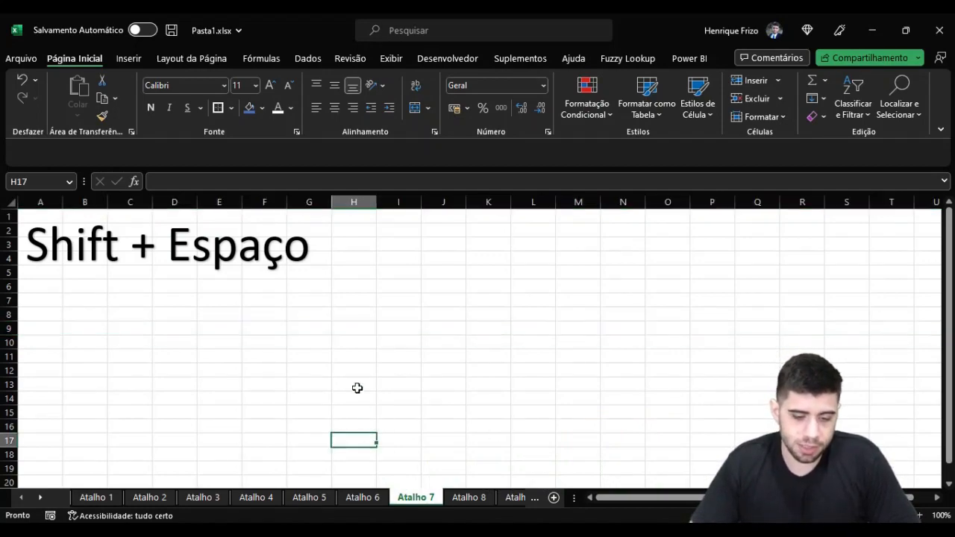
pyautogui.click(358, 371)
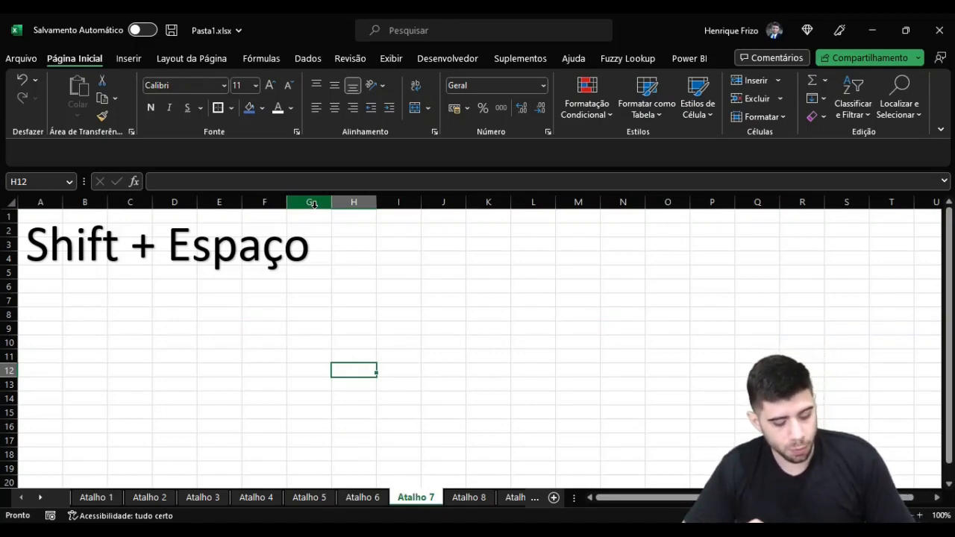
pyautogui.hotkey('shift', 'space')
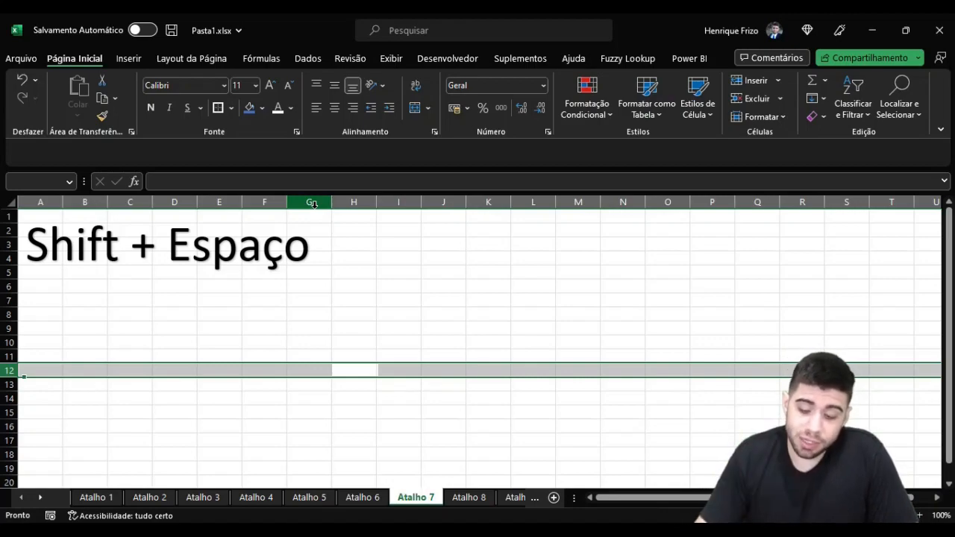
# On the Atalho 8 sheet, bring up the Save As (Salvar como) dialog for the workbook and cancel it without saving.
pyautogui.click(461, 497)
pyautogui.click(237, 383)
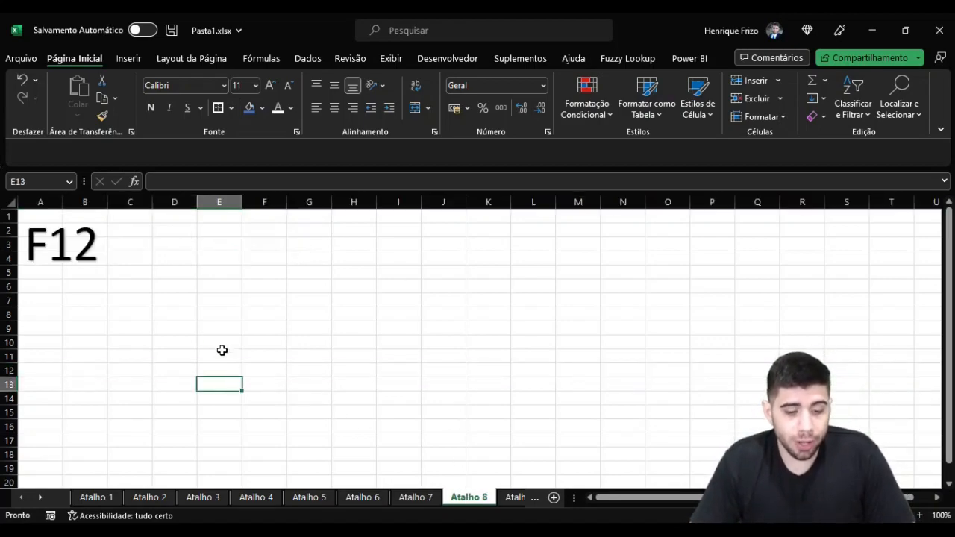
pyautogui.click(206, 300)
pyautogui.click(175, 330)
pyautogui.click(187, 305)
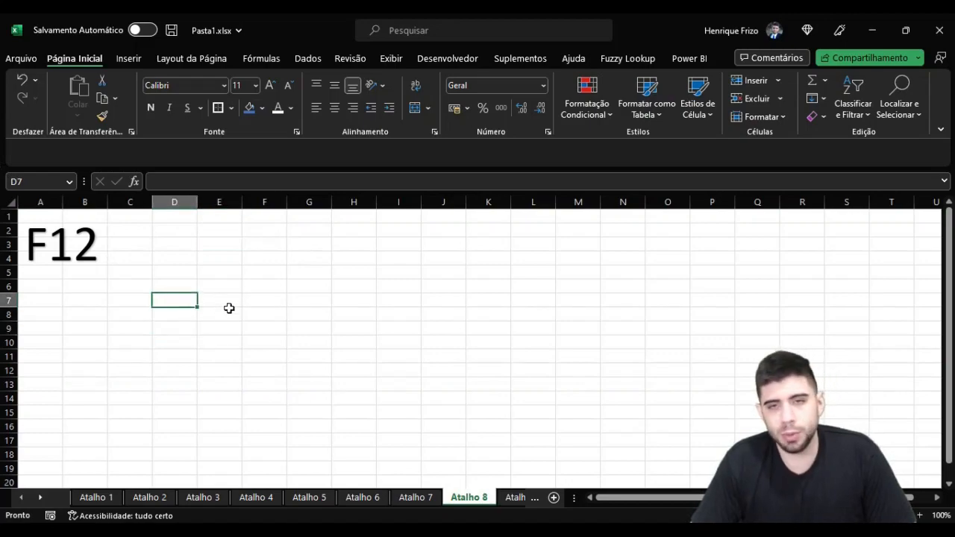
pyautogui.click(229, 310)
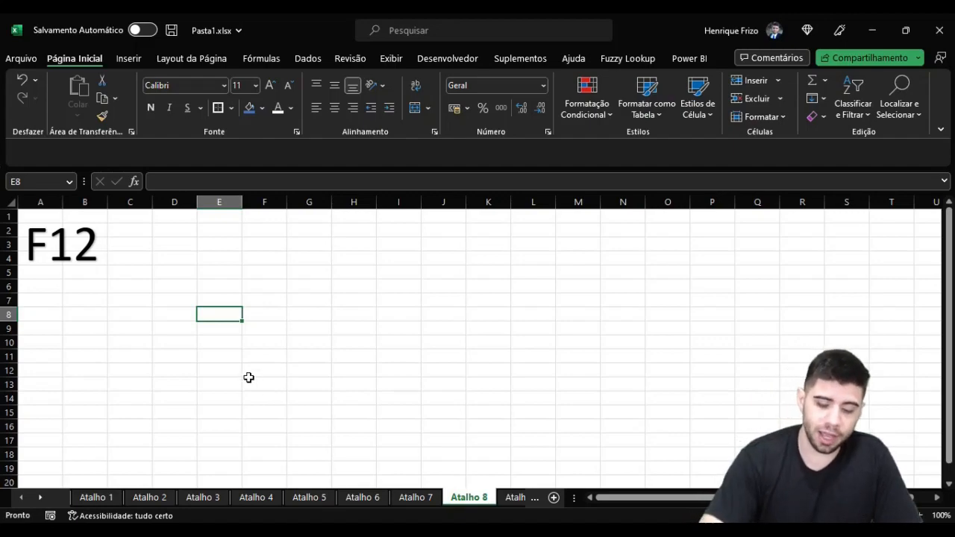
pyautogui.press('F12')
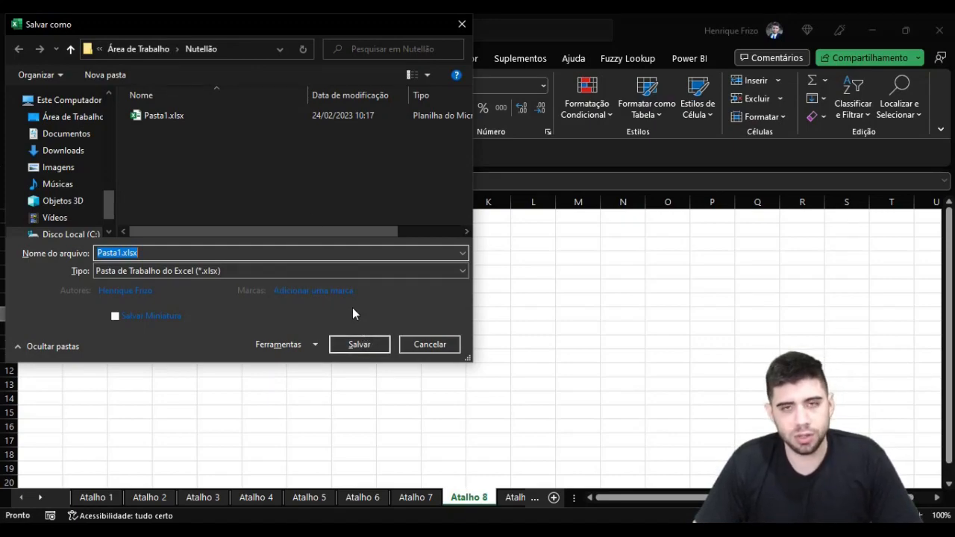
pyautogui.click(418, 350)
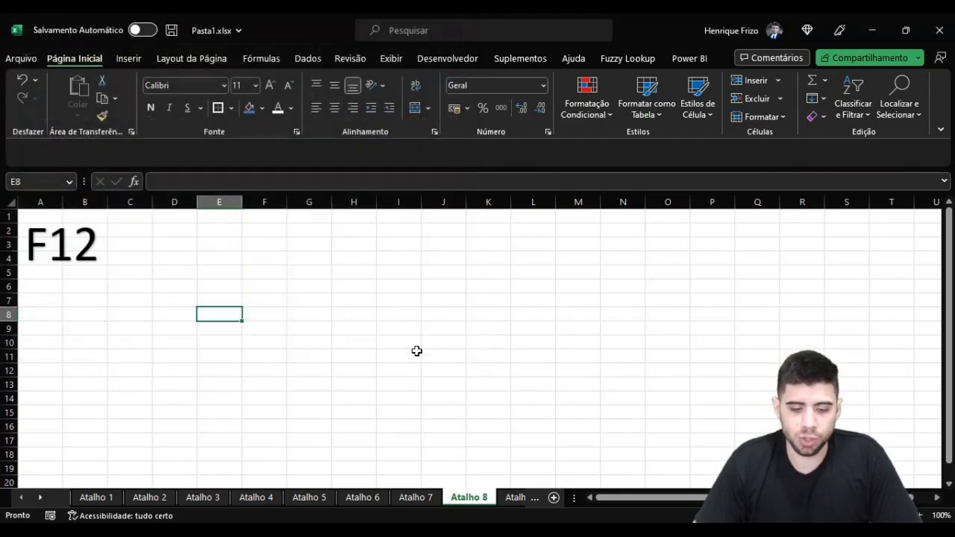
# On the Atalho 9 sheet, bring up Find and Replace (Localizar e substituir), show its replace options and close it.
pyautogui.click(42, 499)
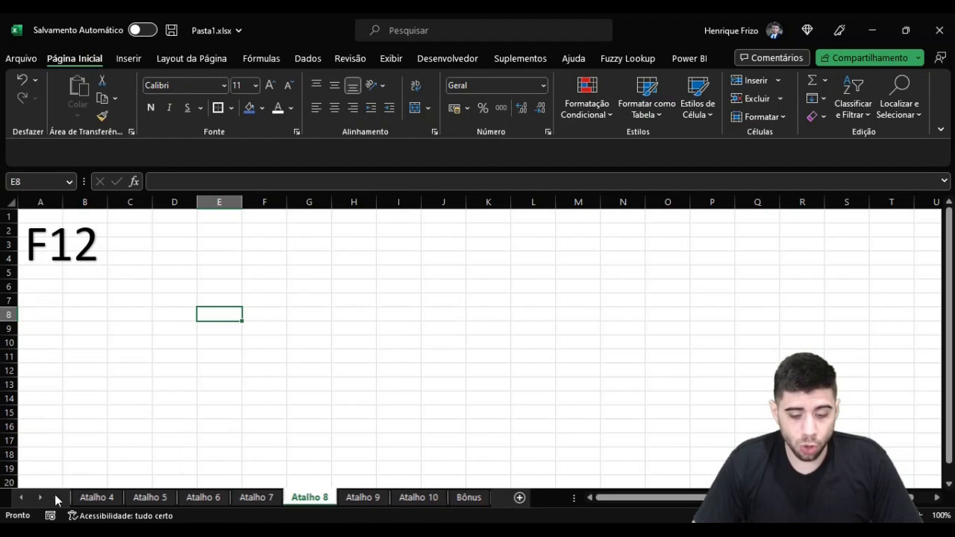
pyautogui.click(350, 500)
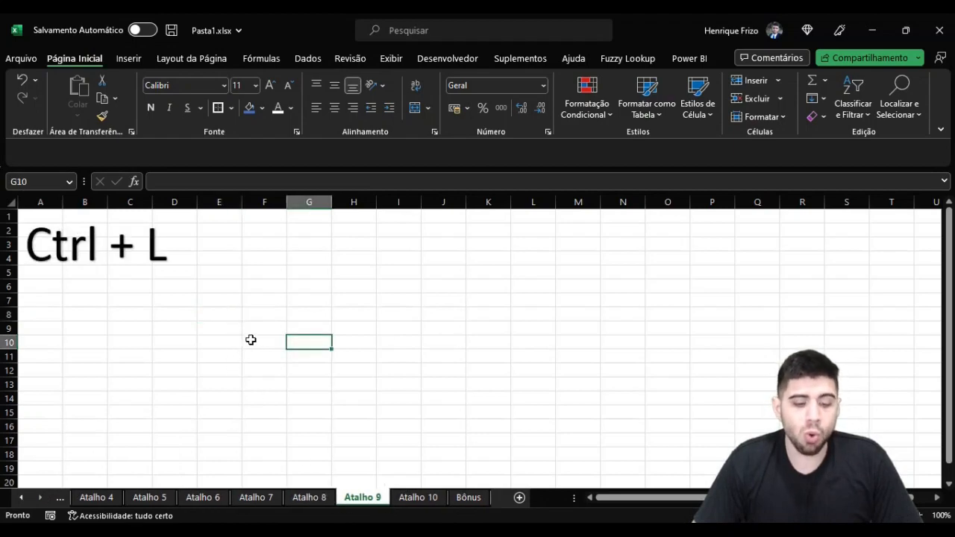
pyautogui.click(209, 396)
pyautogui.click(254, 303)
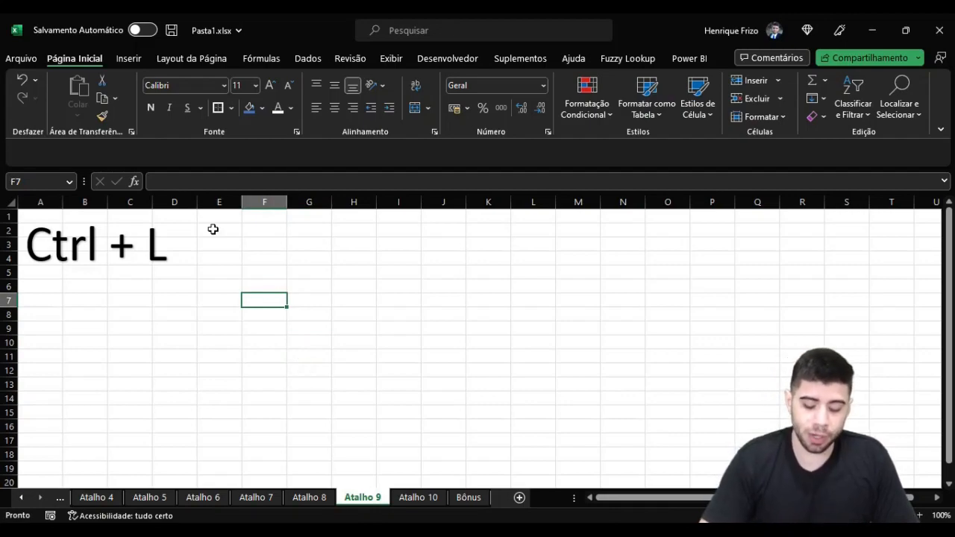
pyautogui.hotkey('ctrl', 'l')
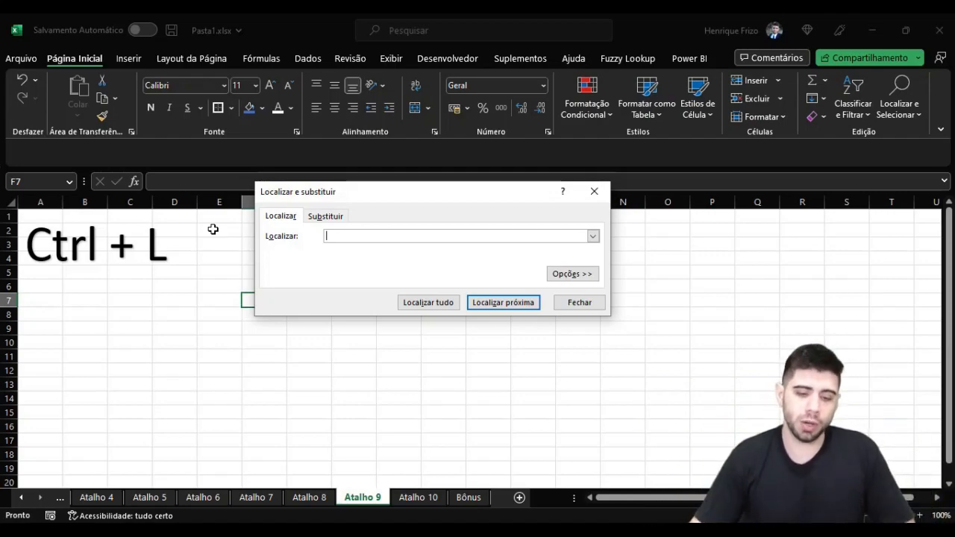
pyautogui.click(317, 218)
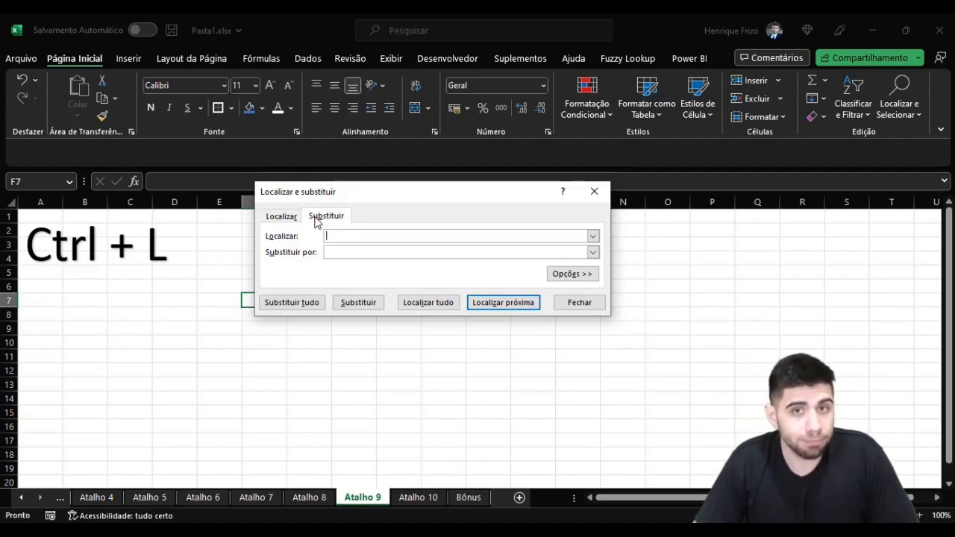
pyautogui.click(593, 304)
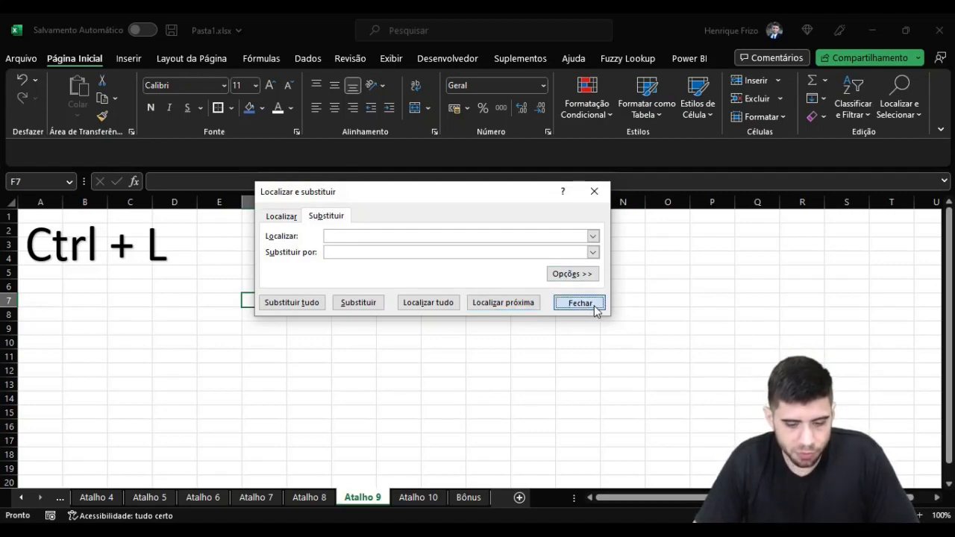
# On the Atalho 10 sheet, enter the values 4, 5, 7 and 9 in cells E8 to E11.
pyautogui.click(415, 497)
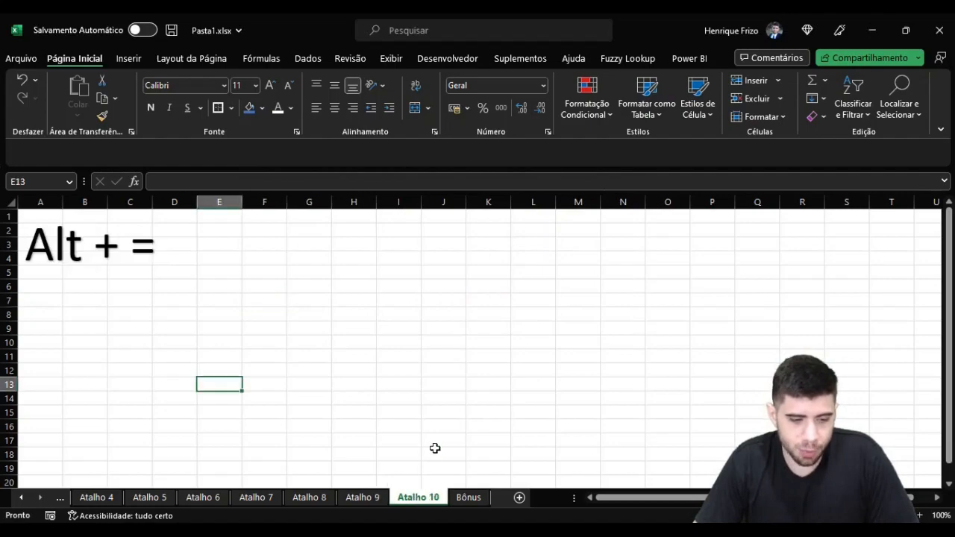
pyautogui.click(227, 317)
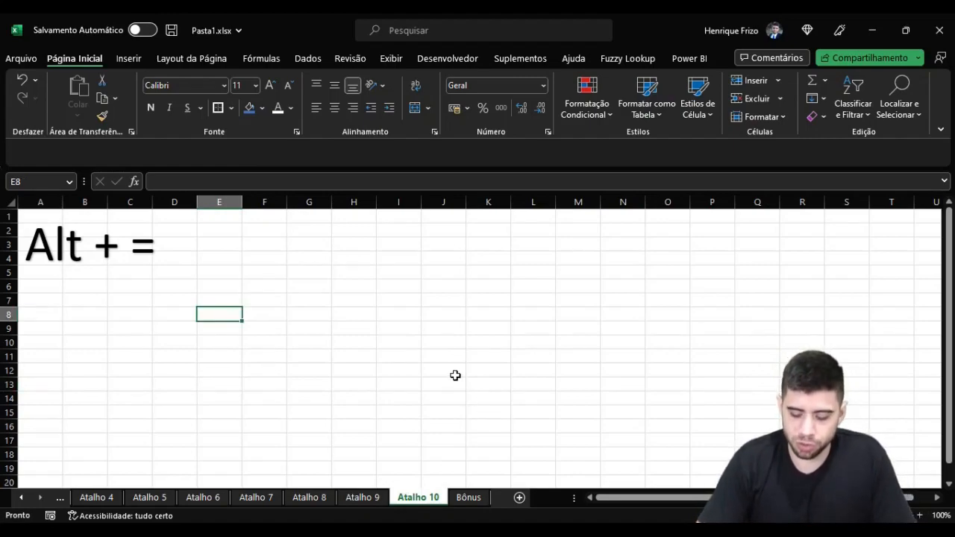
pyautogui.write('4')
pyautogui.press('Return')
pyautogui.write('5')
pyautogui.press('Return')
pyautogui.write('7')
pyautogui.press('Return')
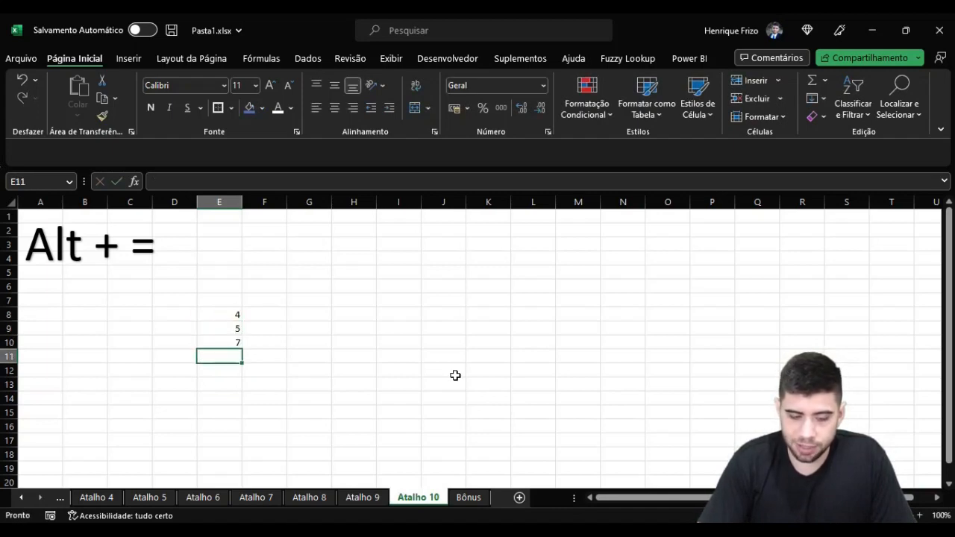
pyautogui.write('9')
pyautogui.press('Return')
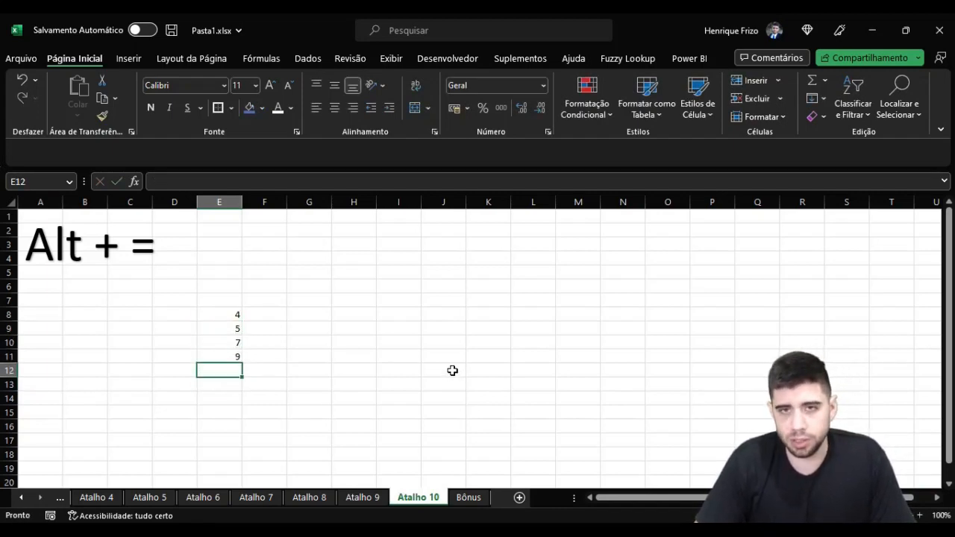
pyautogui.write('=s')
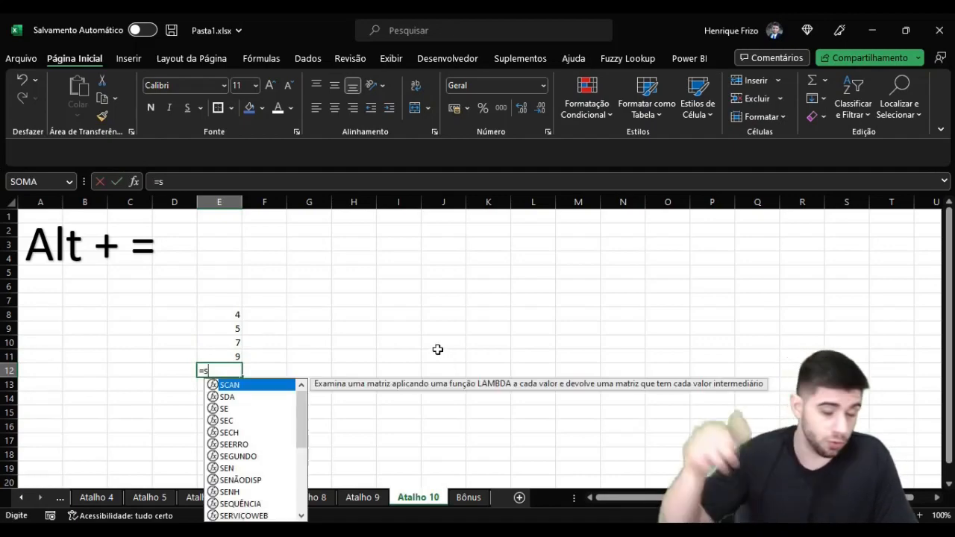
pyautogui.press('Escape')
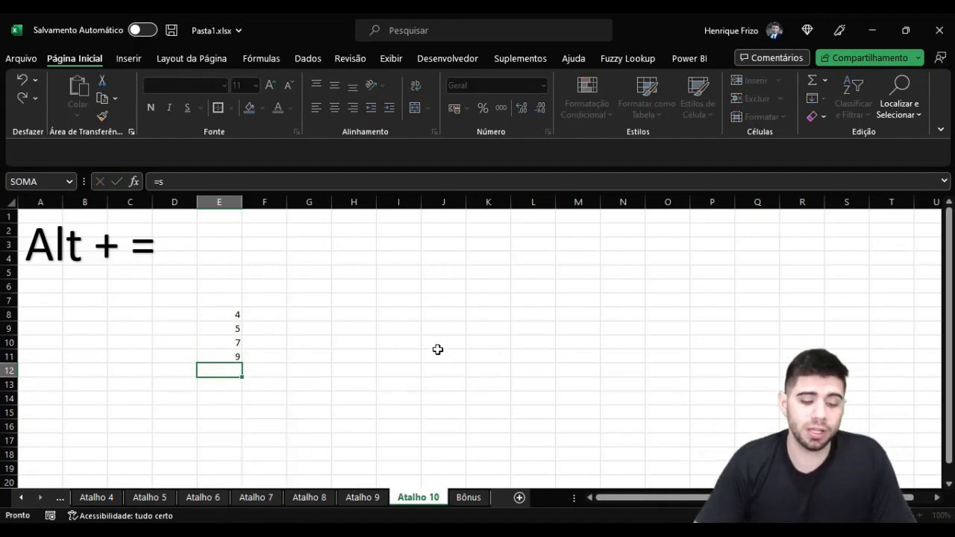
pyautogui.press('Escape')
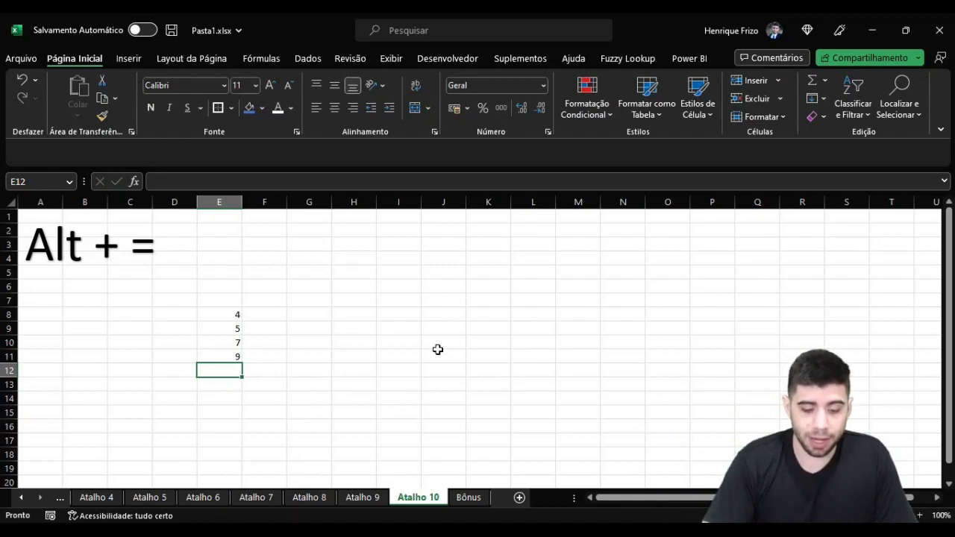
# Insert an AutoSum formula, =SOMA(E8:E11), in cell E12.
pyautogui.hotkey('alt', '=')
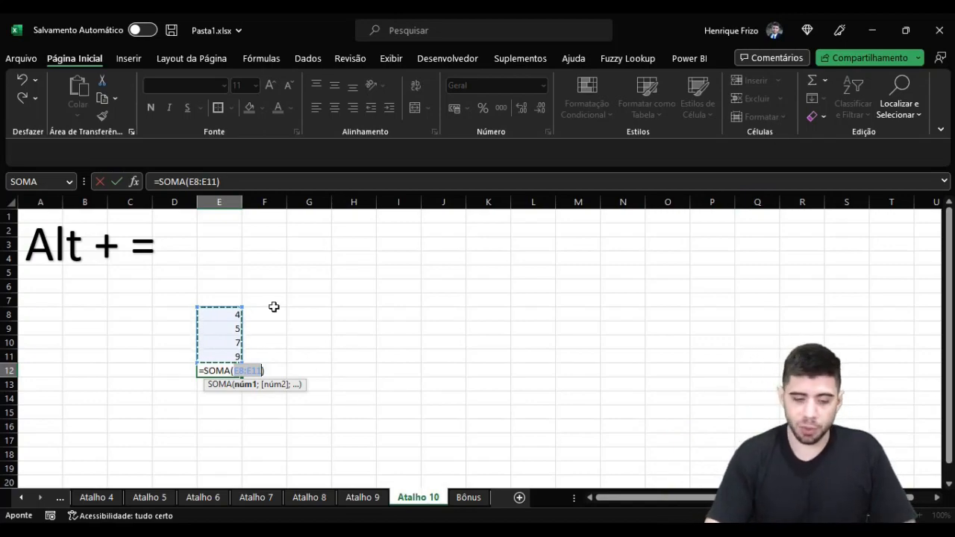
pyautogui.press('Return')
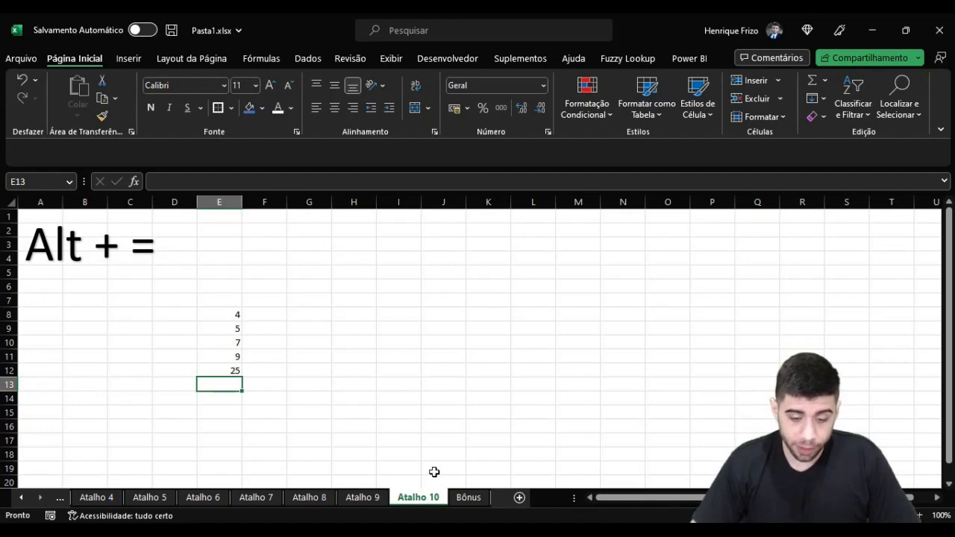
# On the Bônus sheet, bring up the Data Validation (Validação de dados) dialog for cell E2 using ribbon key tips and close it unchanged.
pyautogui.click(469, 497)
pyautogui.click(221, 371)
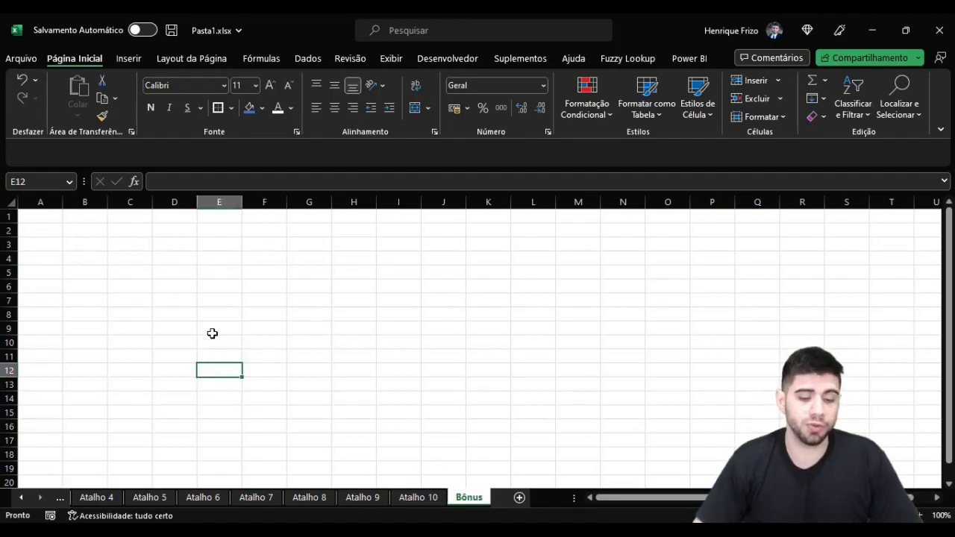
pyautogui.click(230, 234)
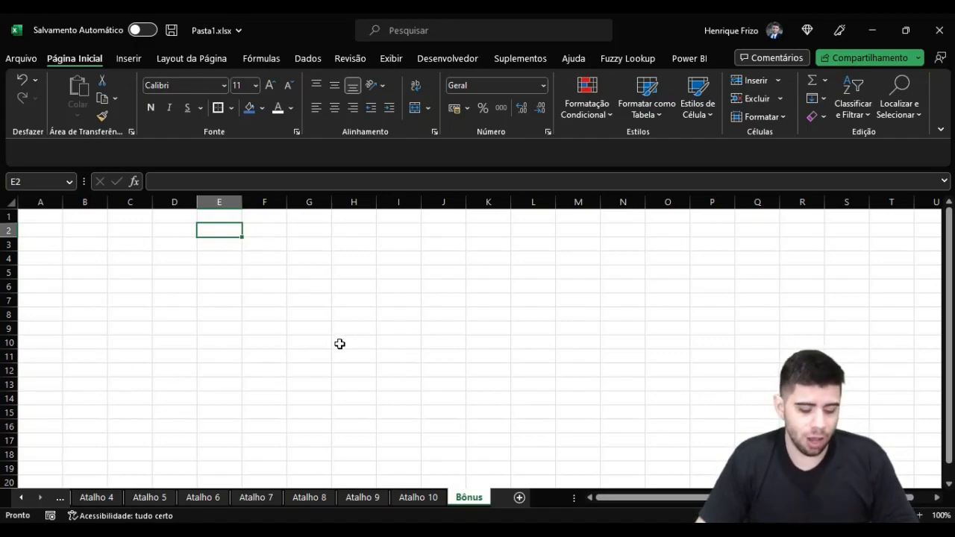
pyautogui.press('alt')
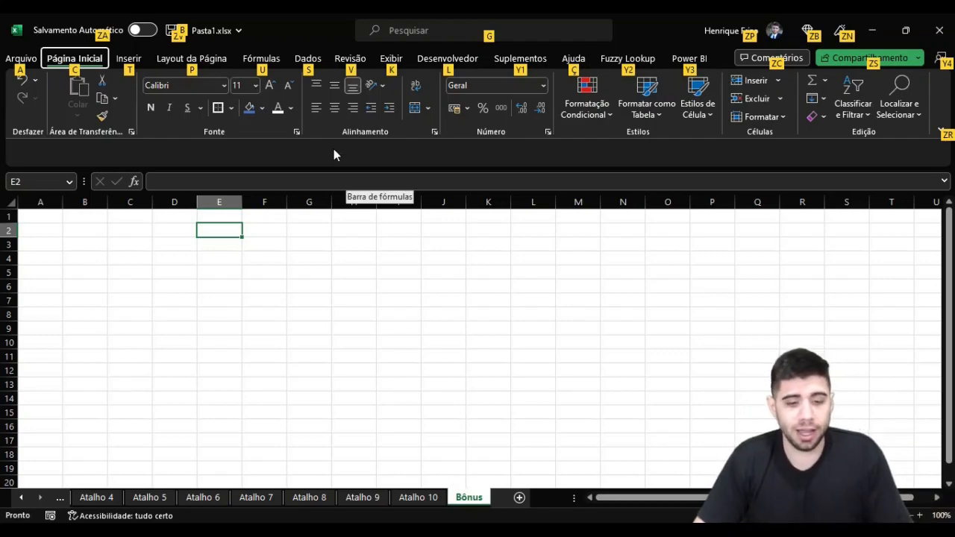
pyautogui.press('s')
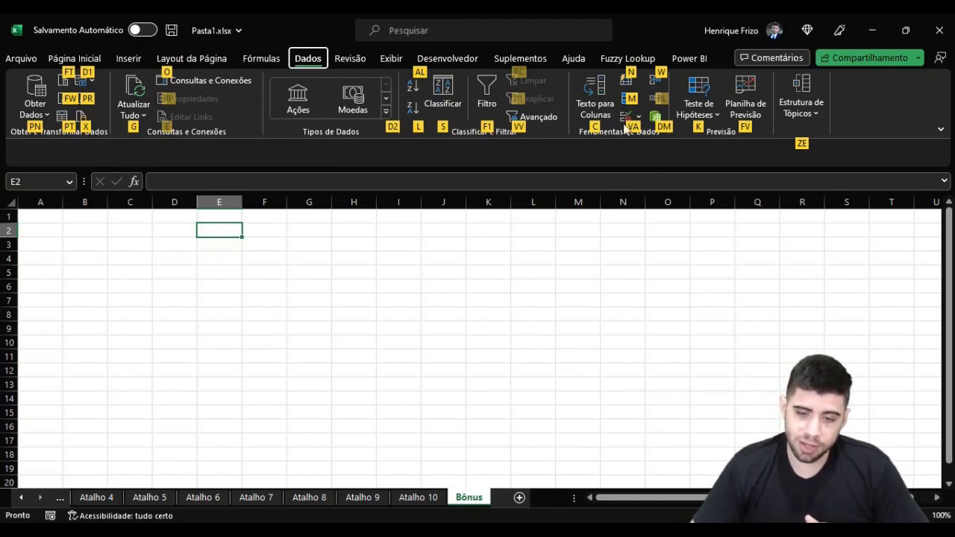
pyautogui.press('v')
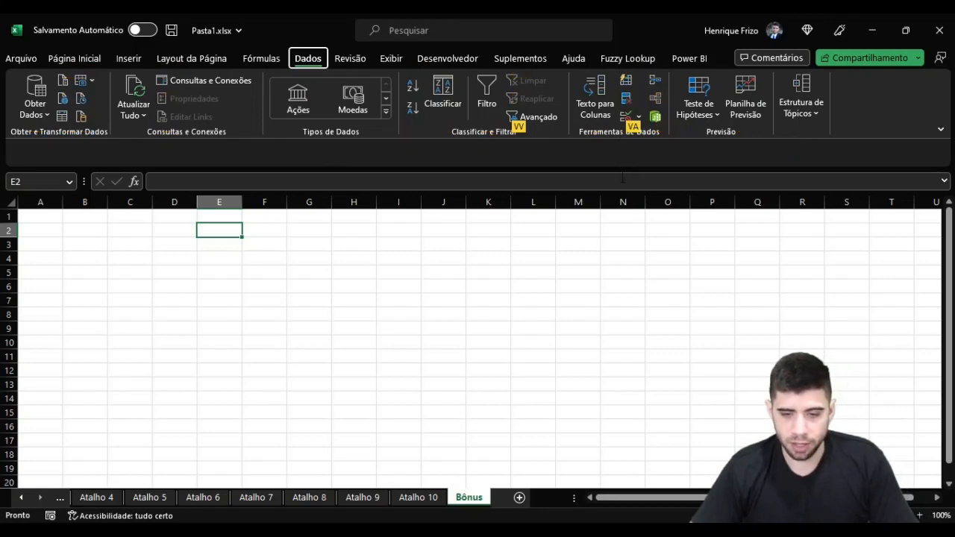
pyautogui.press('a')
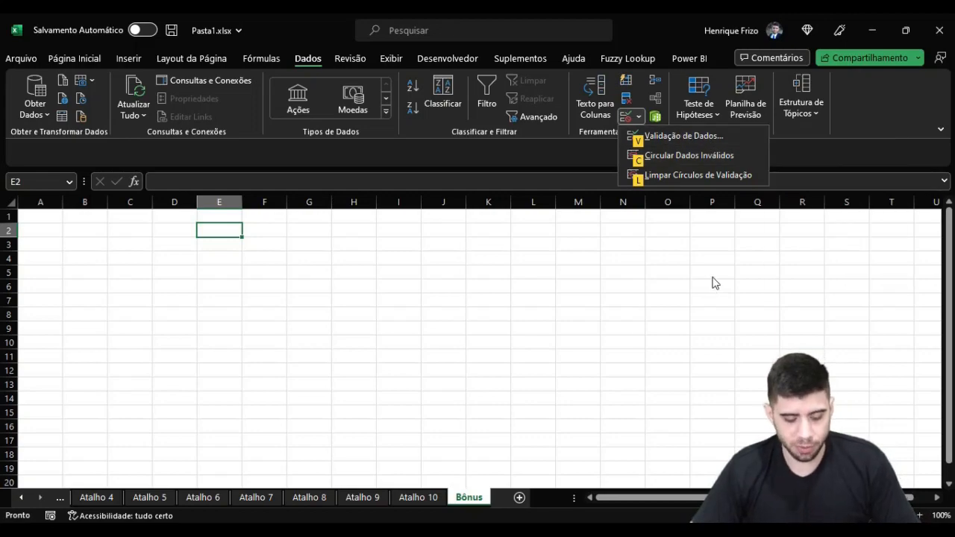
pyautogui.press('v')
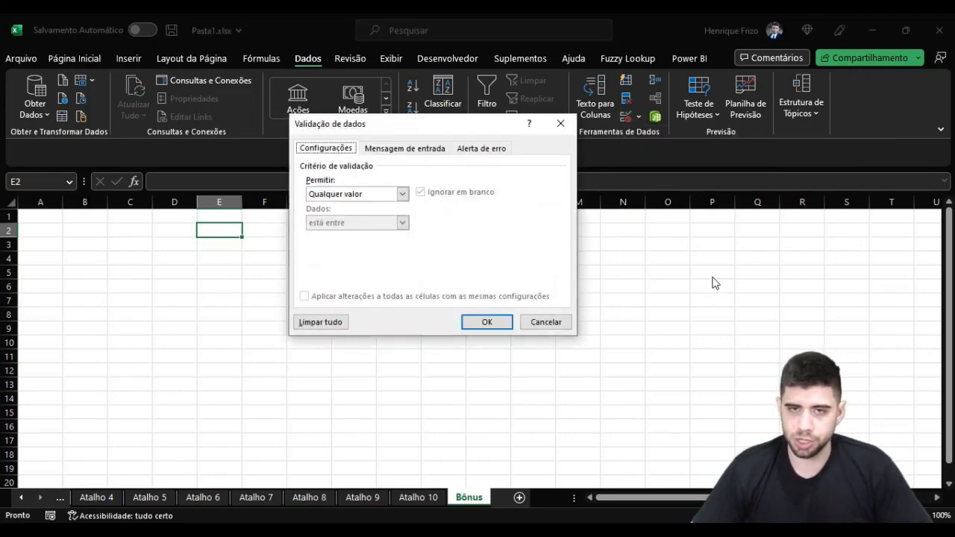
pyautogui.click(572, 124)
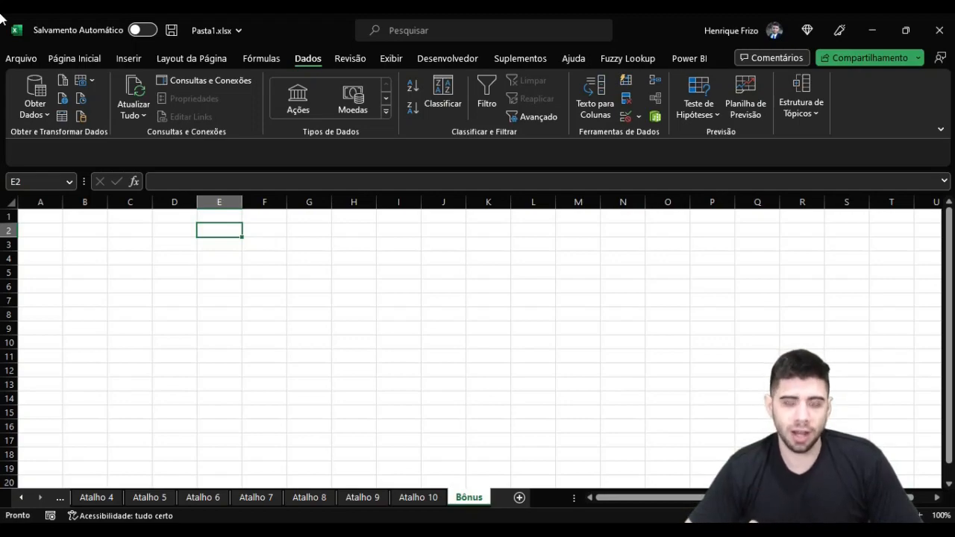
# Bring up the conditional formatting rule É Maior do que for cell E2 using ribbon key tips and cancel it.
pyautogui.press('alt')
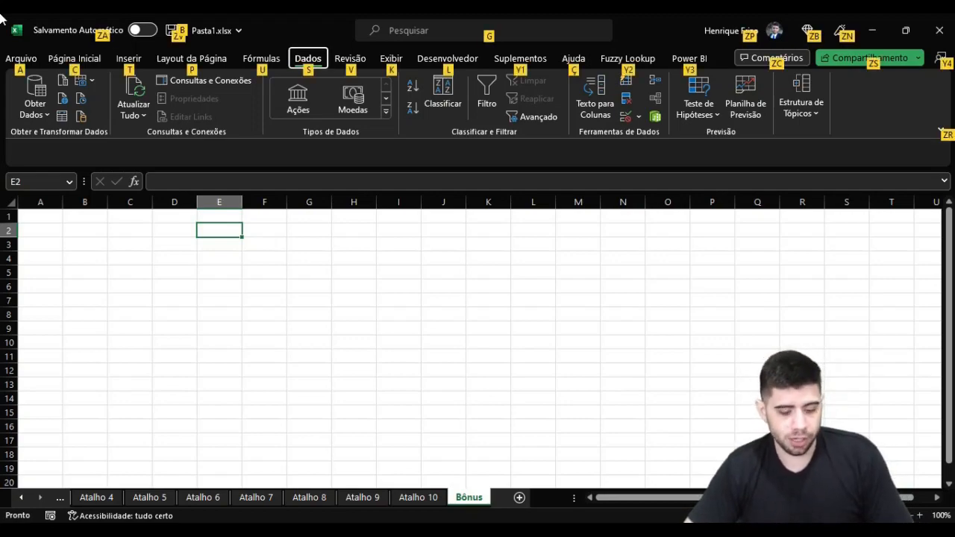
pyautogui.press('c')
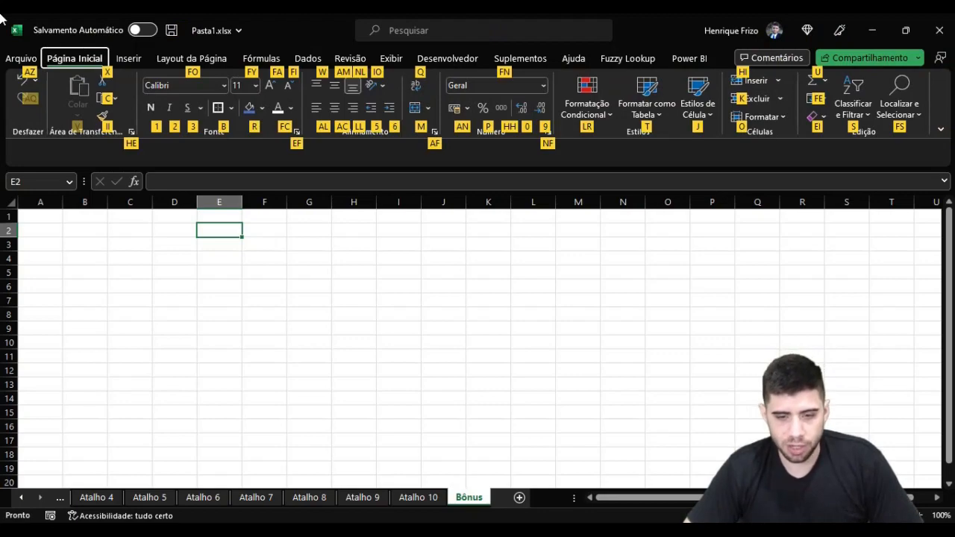
pyautogui.press('l')
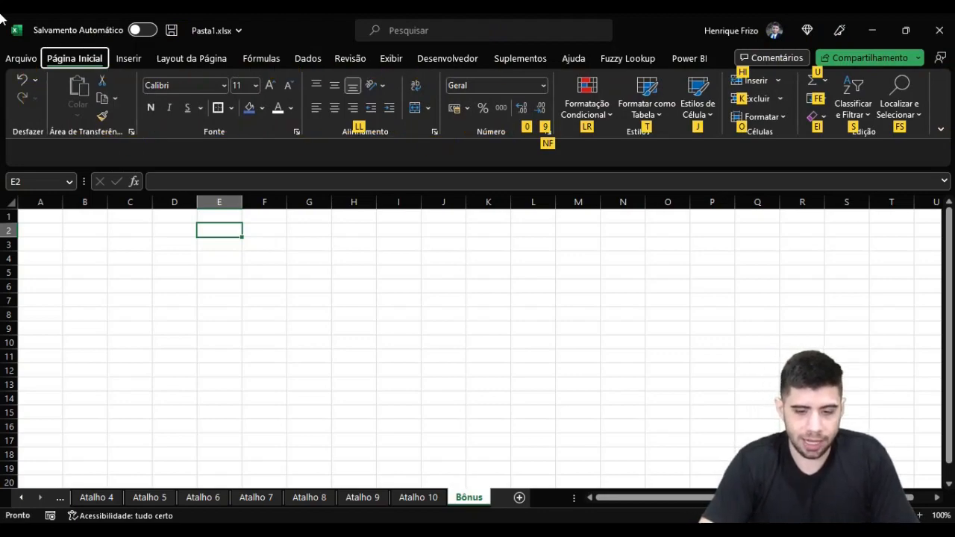
pyautogui.press('r')
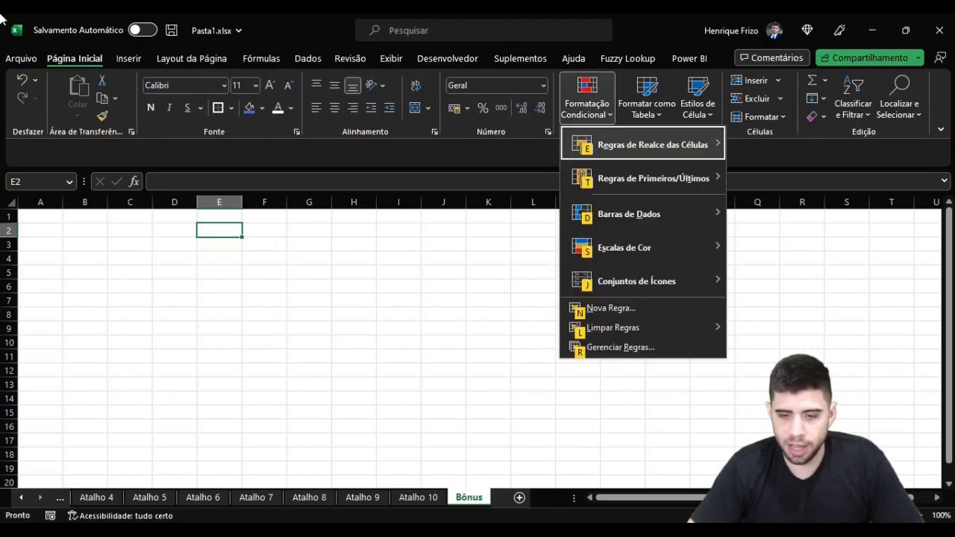
pyautogui.press('e')
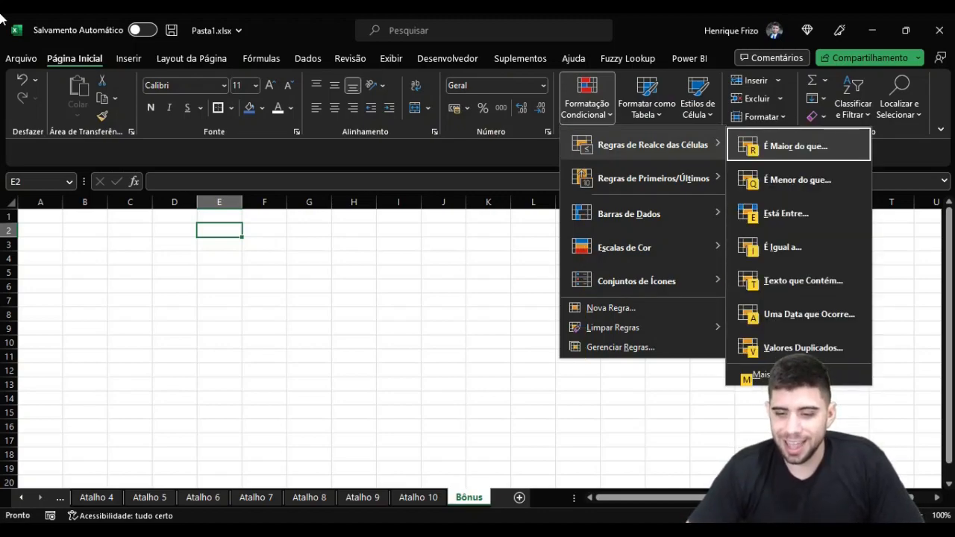
pyautogui.press('Return')
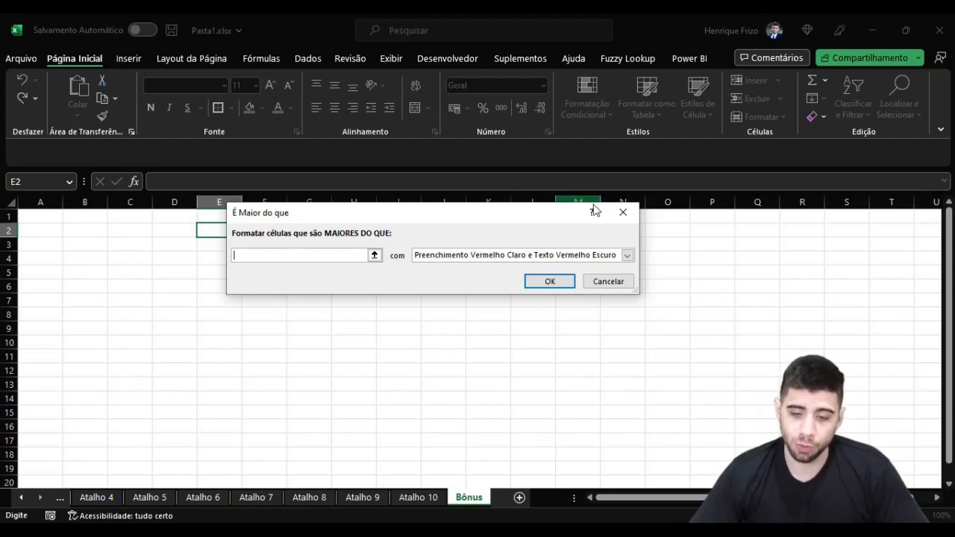
pyautogui.click(623, 212)
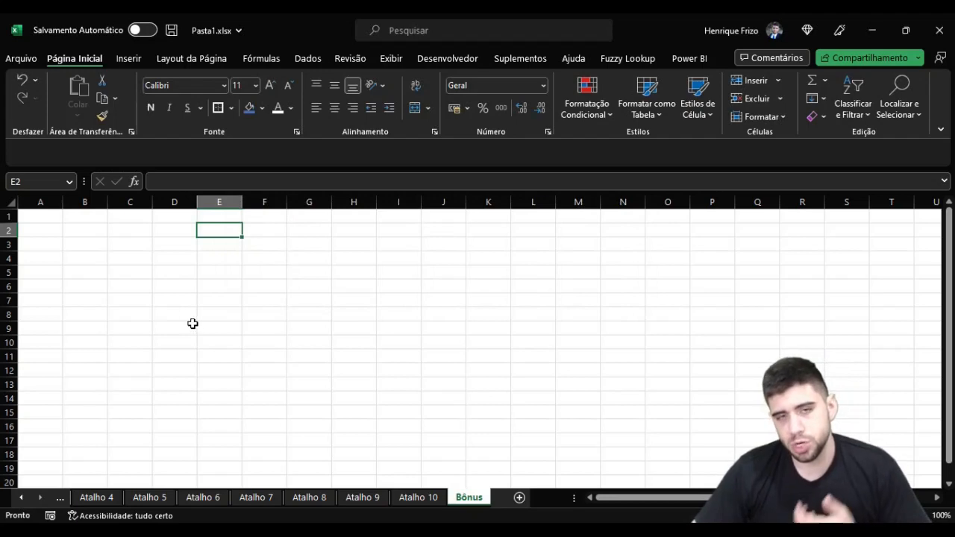
pyautogui.click(173, 285)
pyautogui.click(212, 231)
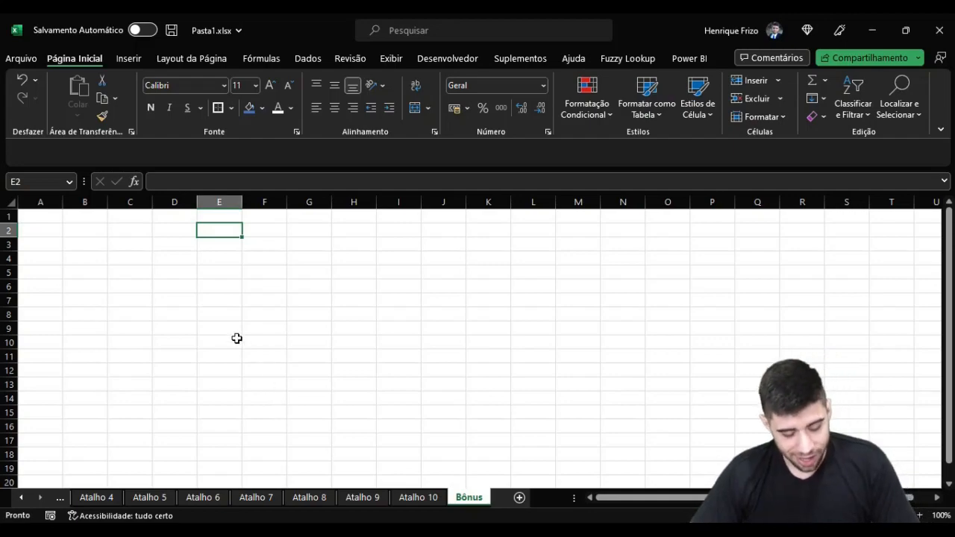
pyautogui.press('alt')
pyautogui.press('c')
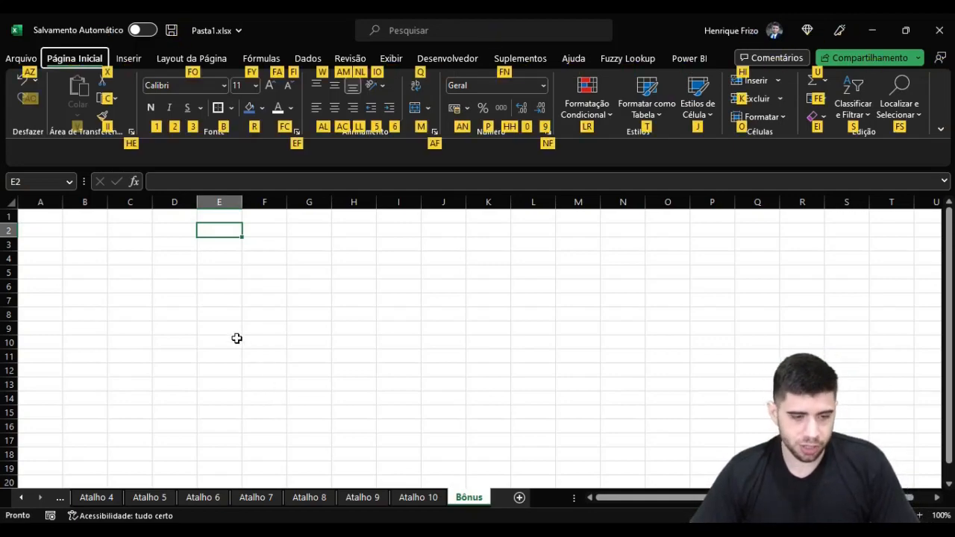
pyautogui.press('Escape')
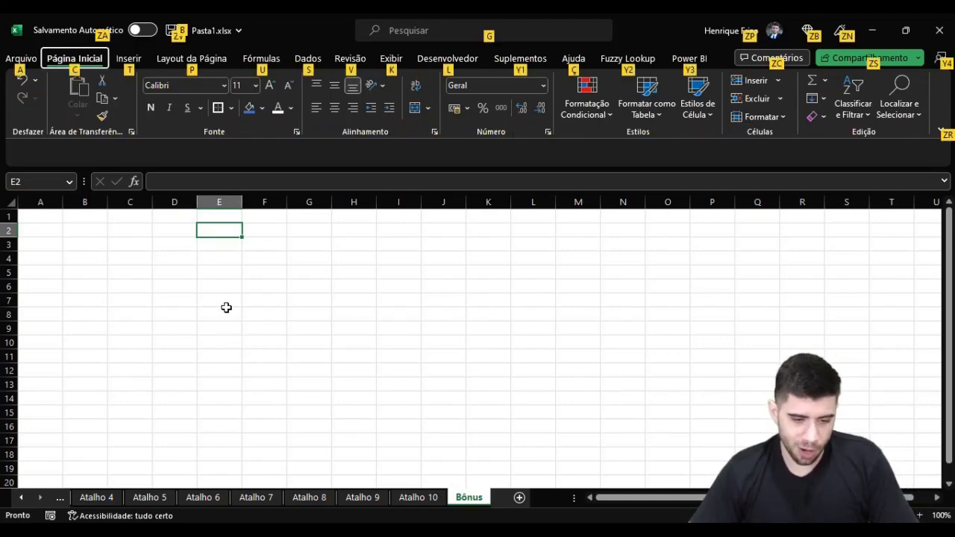
pyautogui.click(226, 308)
pyautogui.click(217, 272)
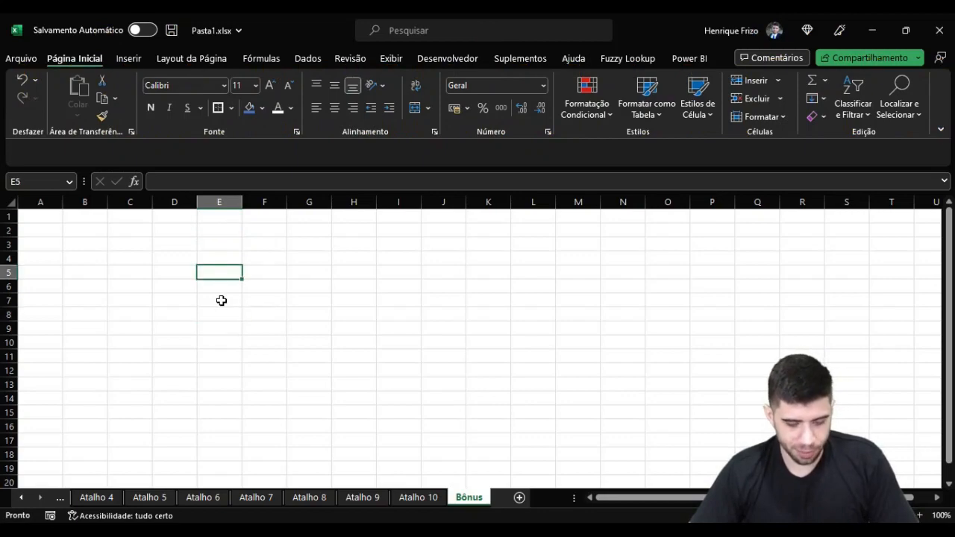
# Copy cell F3, paste it in place as values only using ribbon key tips, and end copy mode with F3 selected.
pyautogui.click(263, 244)
pyautogui.hotkey('ctrl', 'c')
pyautogui.press('alt')
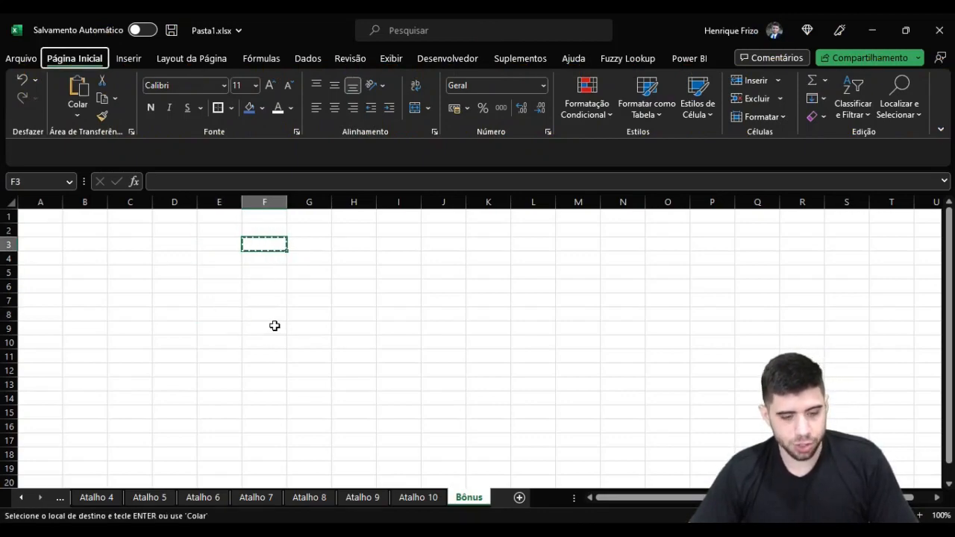
pyautogui.press('c')
pyautogui.press('v')
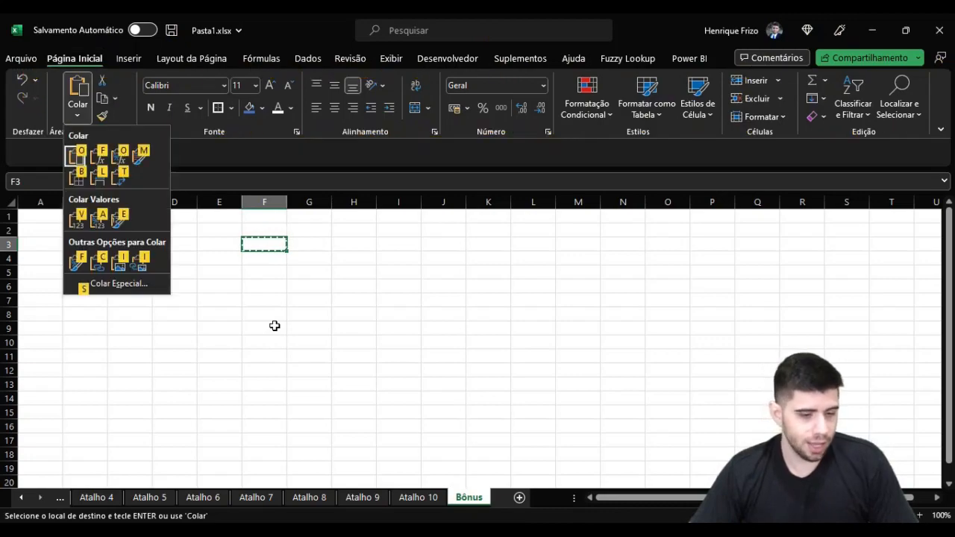
pyautogui.click(79, 224)
pyautogui.press('Escape')
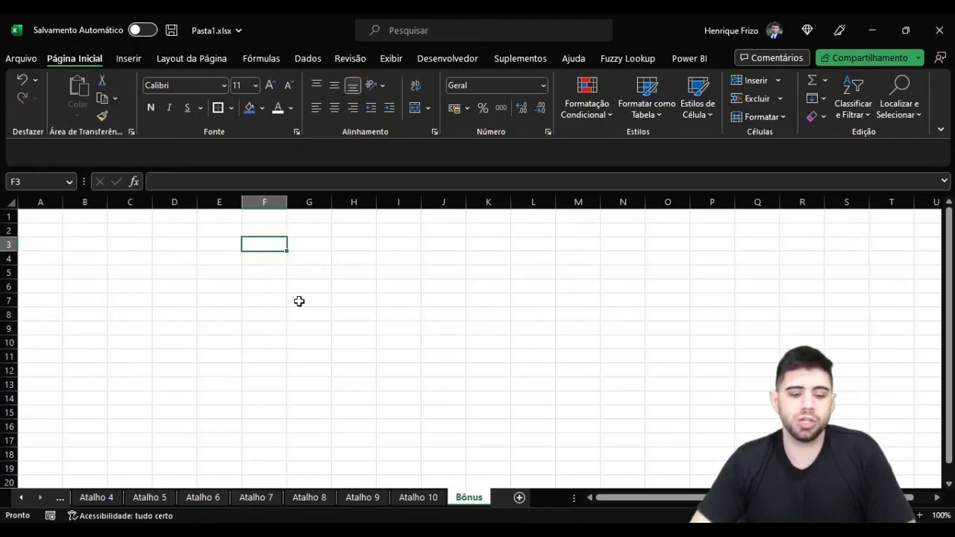
pyautogui.click(190, 311)
pyautogui.click(253, 246)
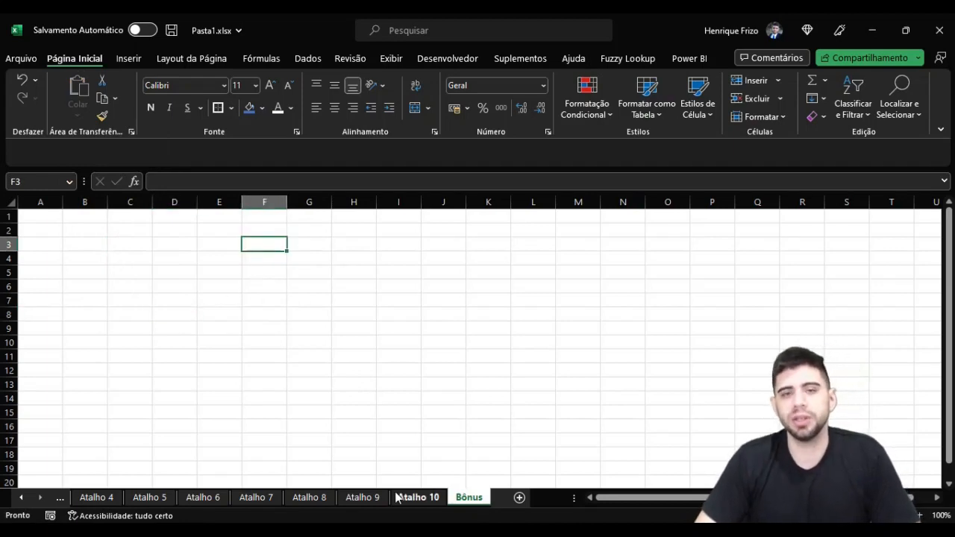